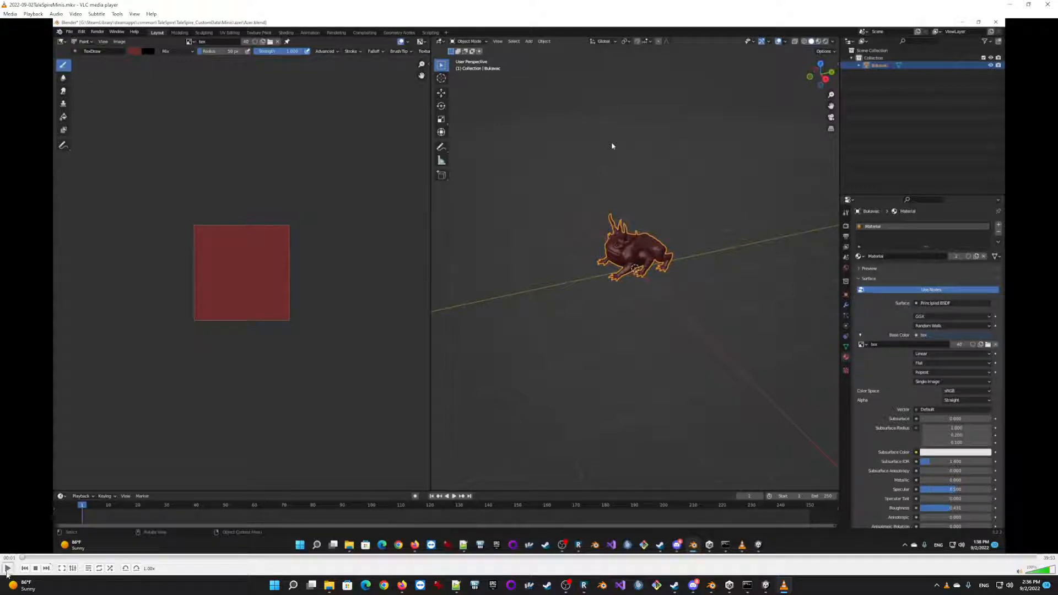
Play the 2022-09-02TaleSpireMinis.mkv recording, going back slightly to replay the Bulette model import settings.
{"action": "left_click", "coordinate": [7, 568]}
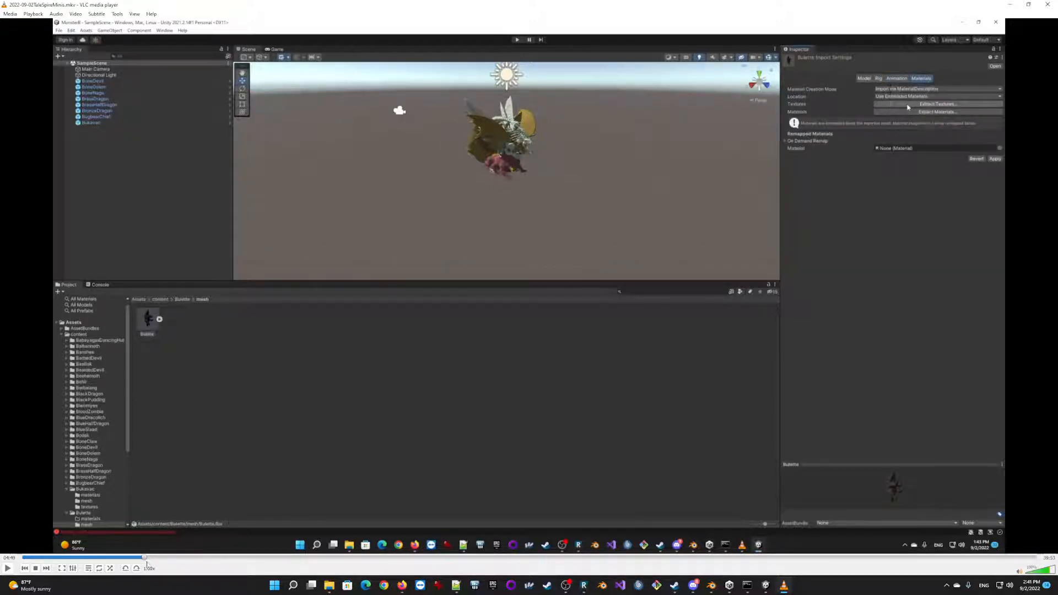
{"action": "key", "text": "space"}
{"action": "left_click", "coordinate": [140, 558]}
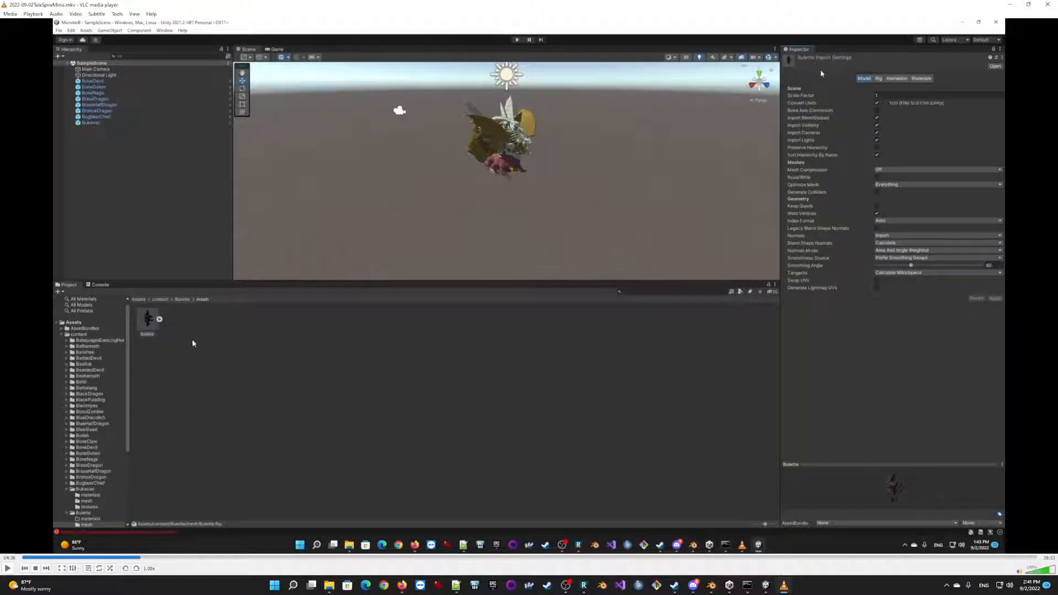
{"action": "left_click", "coordinate": [8, 568]}
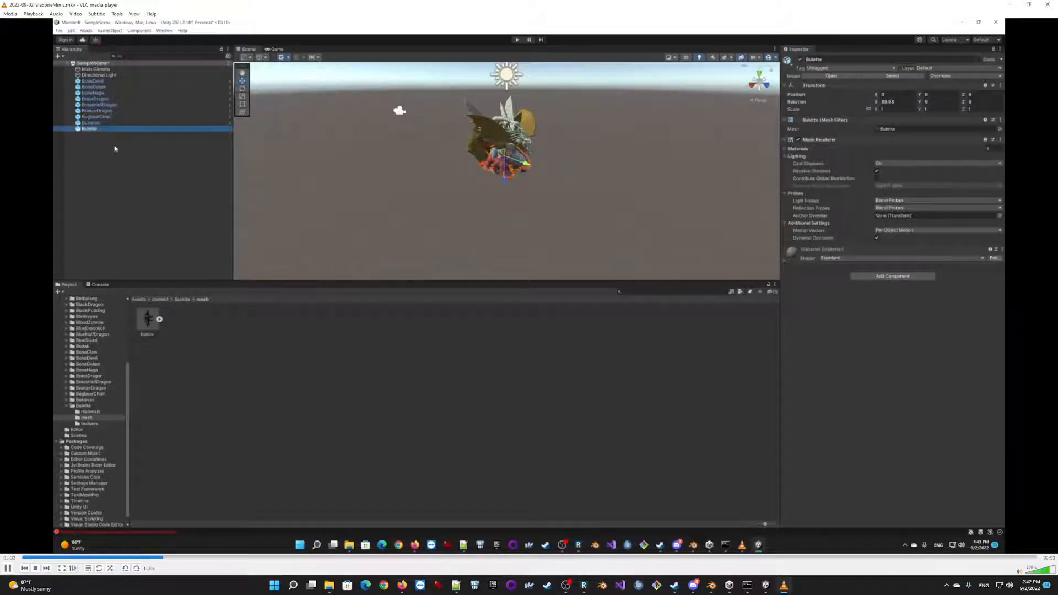
Pause and resume playback where Bulette is added to the Unity scene and where the Portrait texture's compression is chosen.
{"action": "key", "text": "space"}
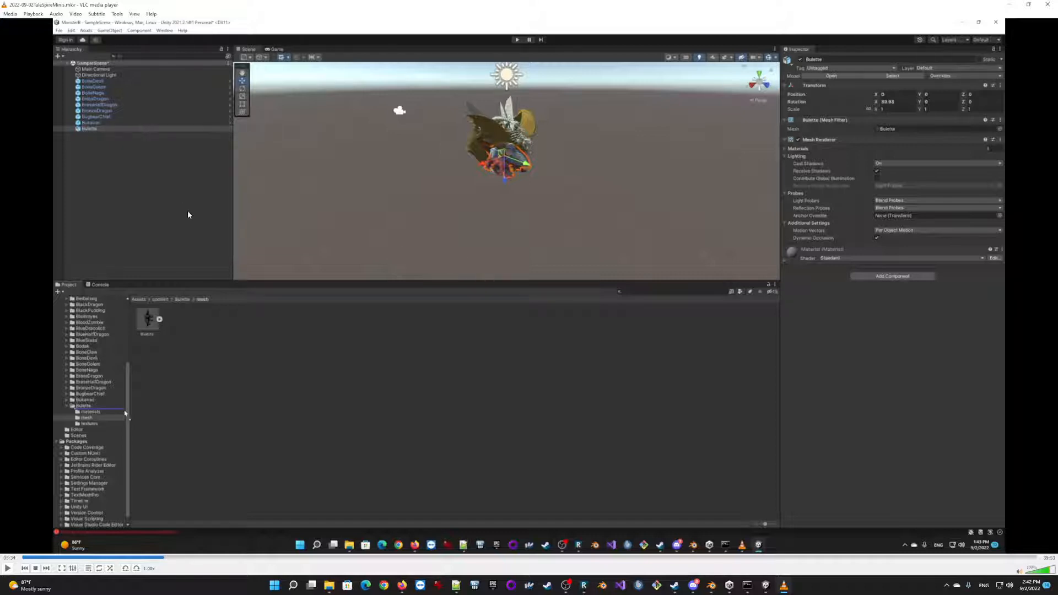
{"action": "key", "text": "space"}
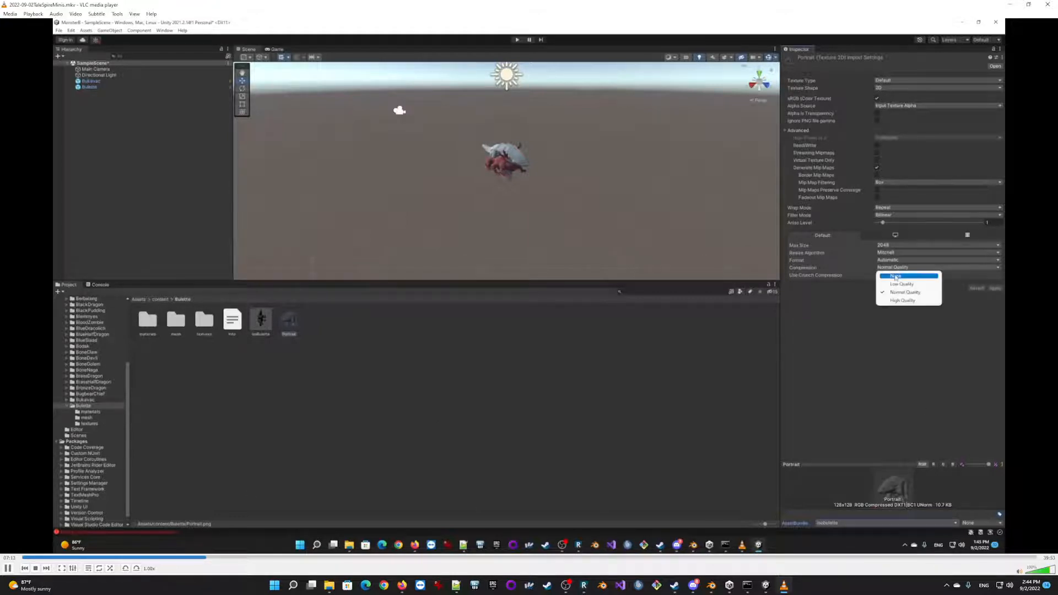
{"action": "key", "text": "space"}
{"action": "key", "text": "space"}
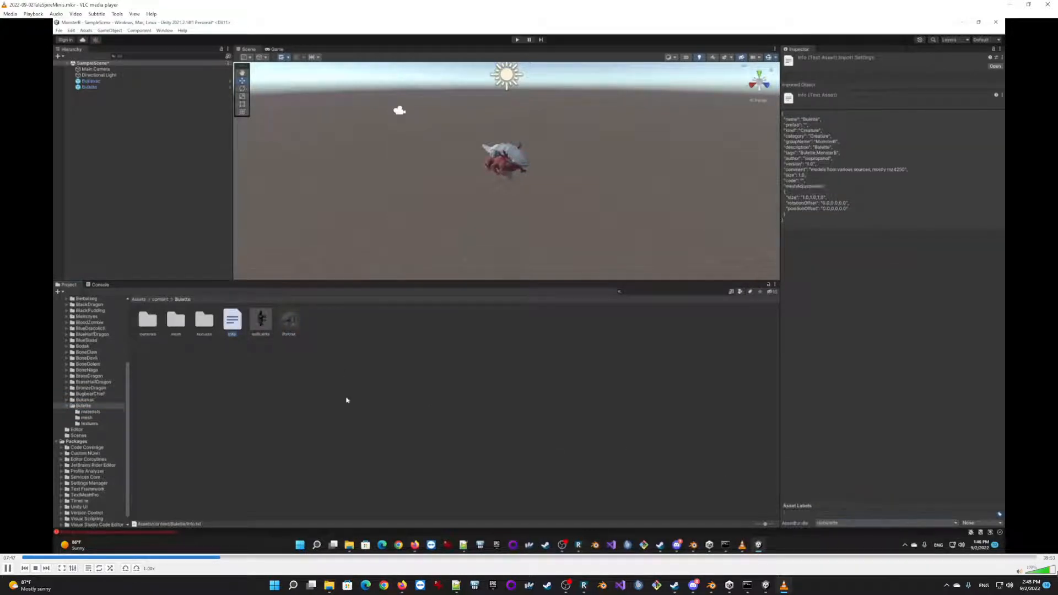
Pause and resume playback at the Bulette textures folder and where the info file, prefab and Portrait are selected together.
{"action": "key", "text": "space"}
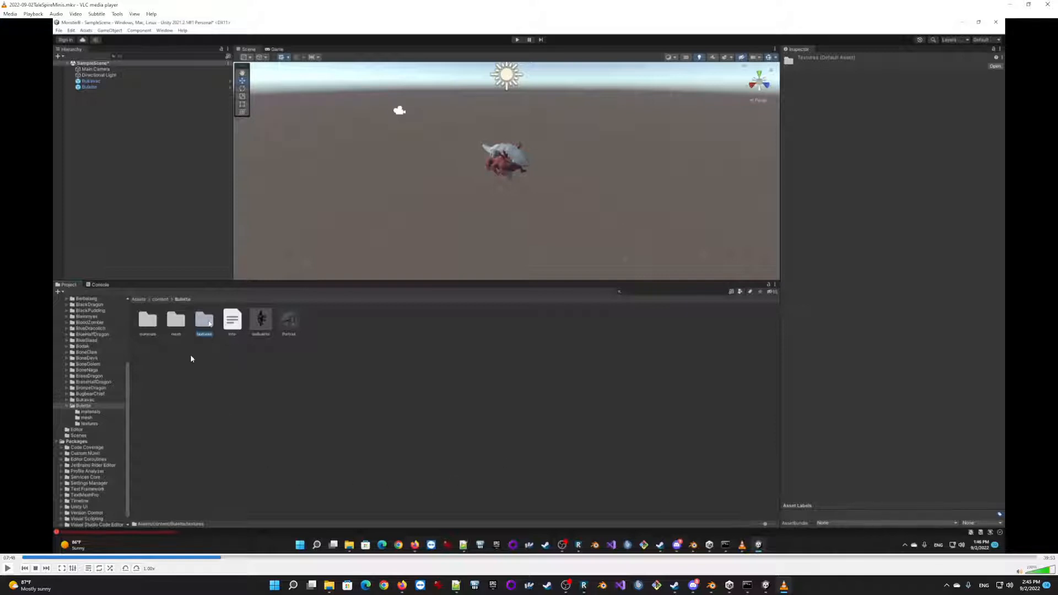
{"action": "key", "text": "space"}
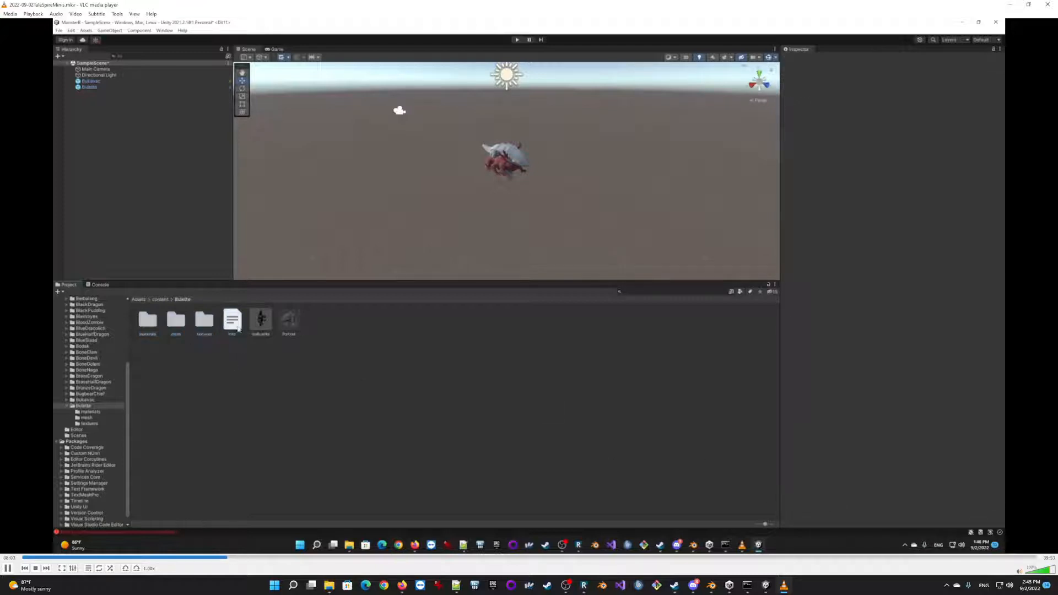
{"action": "key", "text": "space"}
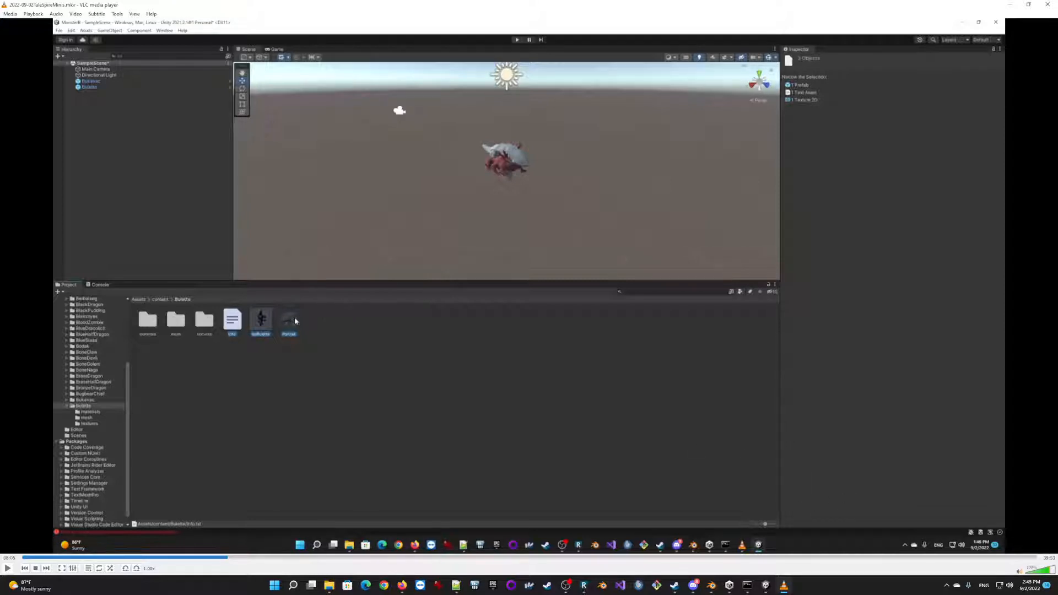
{"action": "key", "text": "space"}
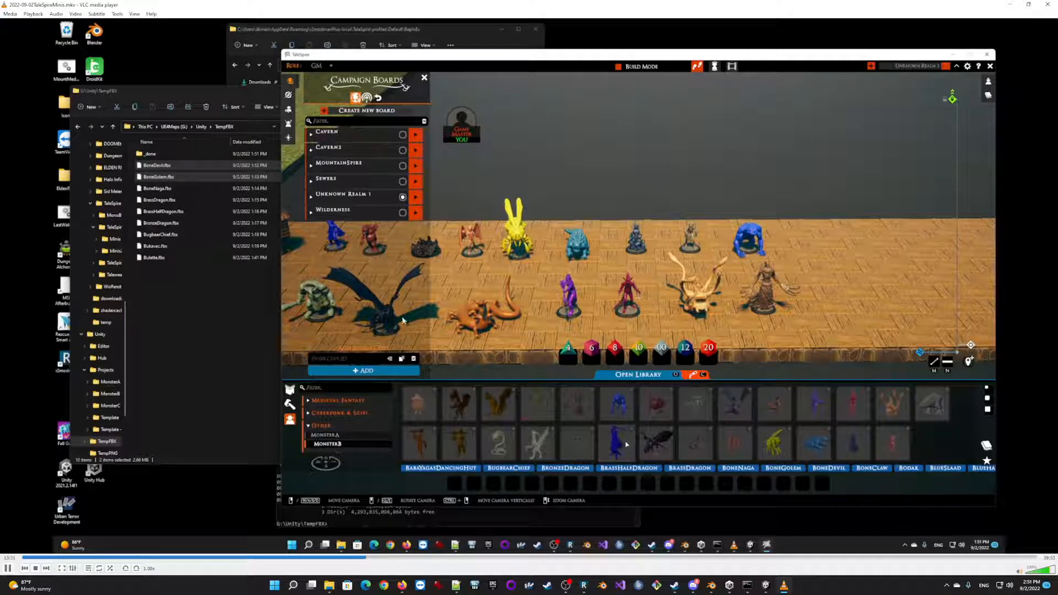
Skip playback ahead in short jumps through the TaleSpire section where the MonsterB minis are placed on the board.
{"action": "left_click", "coordinate": [372, 558]}
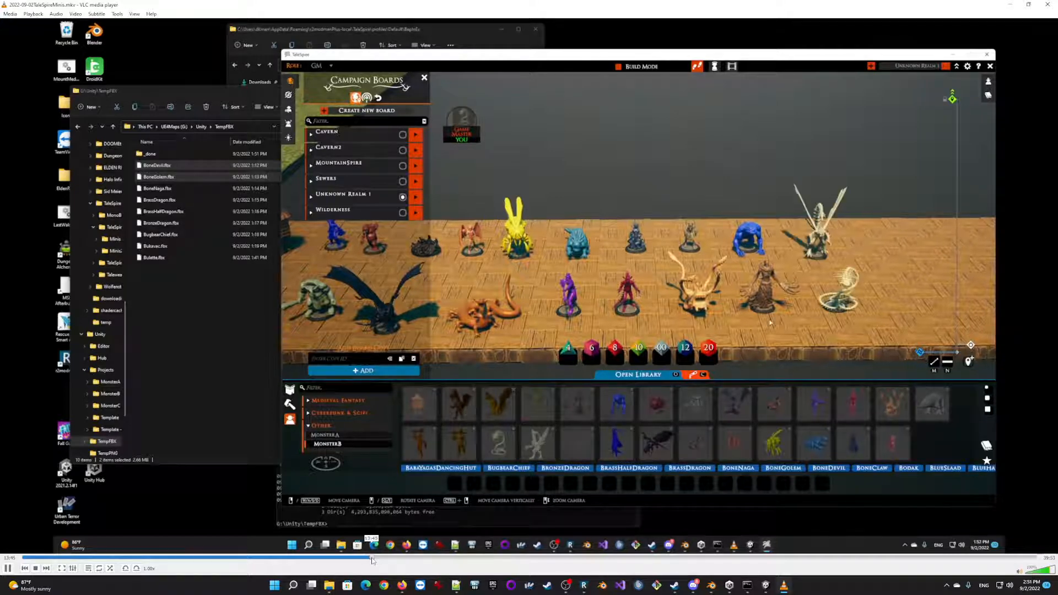
{"action": "left_click", "coordinate": [388, 558]}
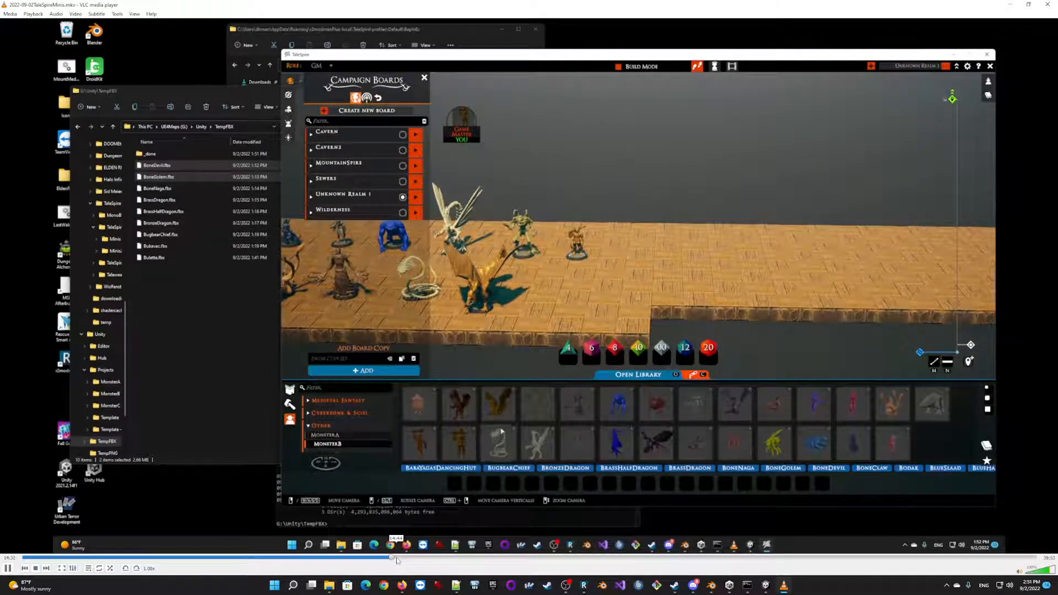
{"action": "left_click", "coordinate": [397, 558]}
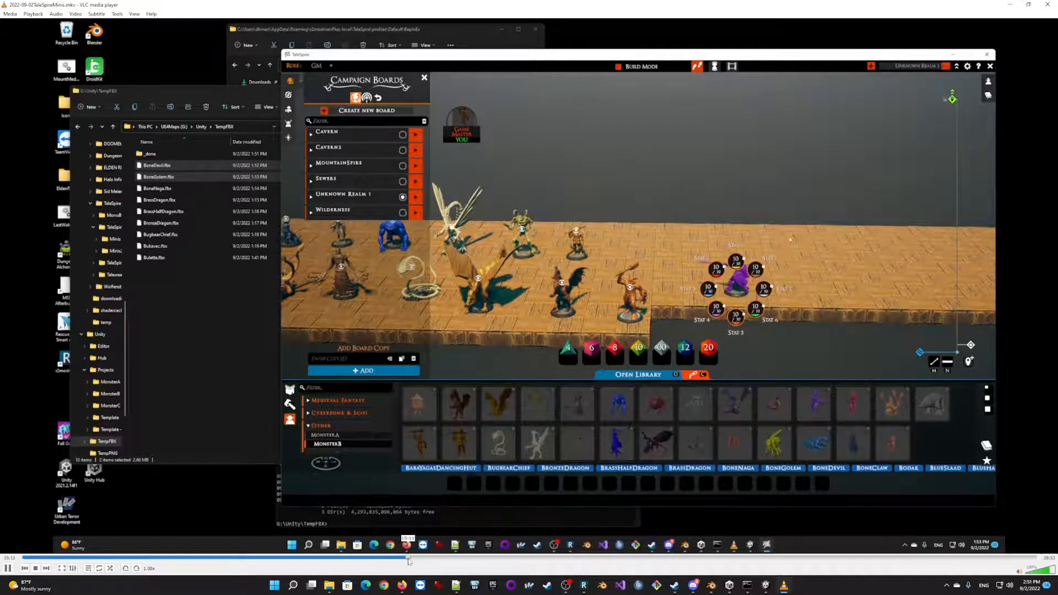
{"action": "left_click", "coordinate": [409, 558]}
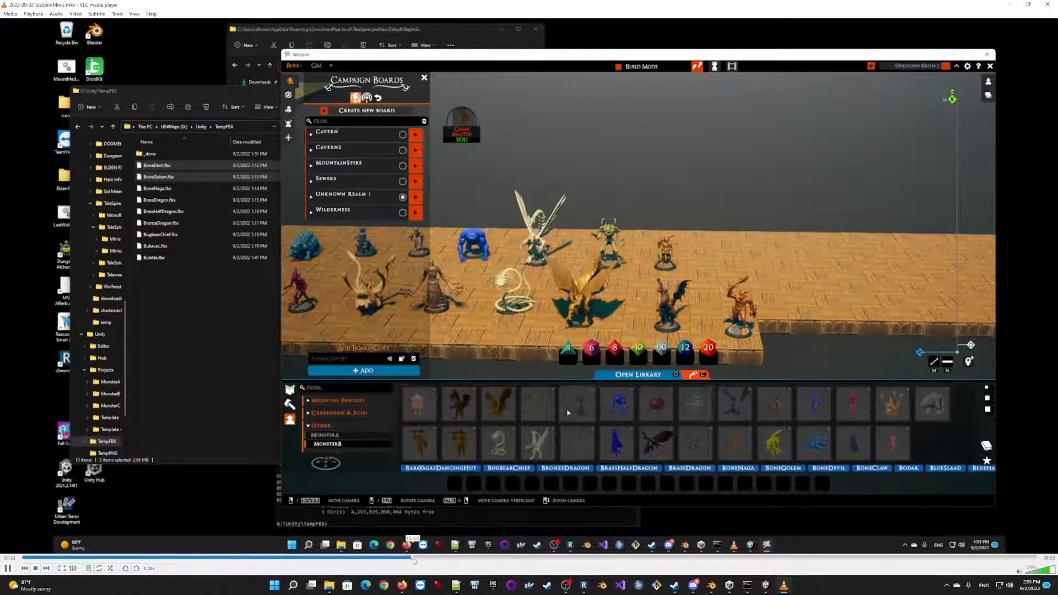
{"action": "left_click", "coordinate": [416, 558]}
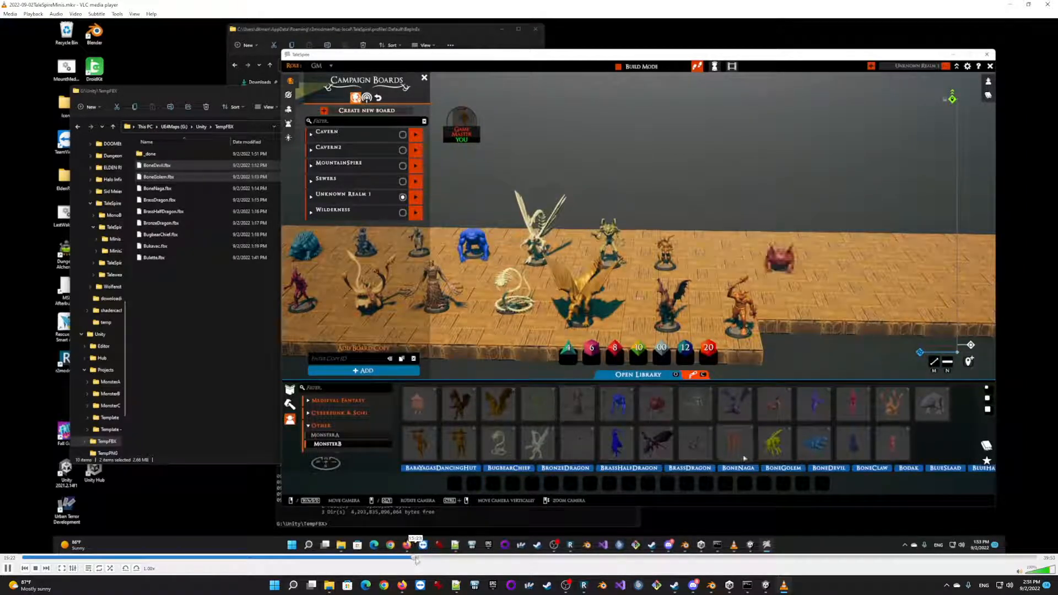
{"action": "left_click", "coordinate": [418, 558]}
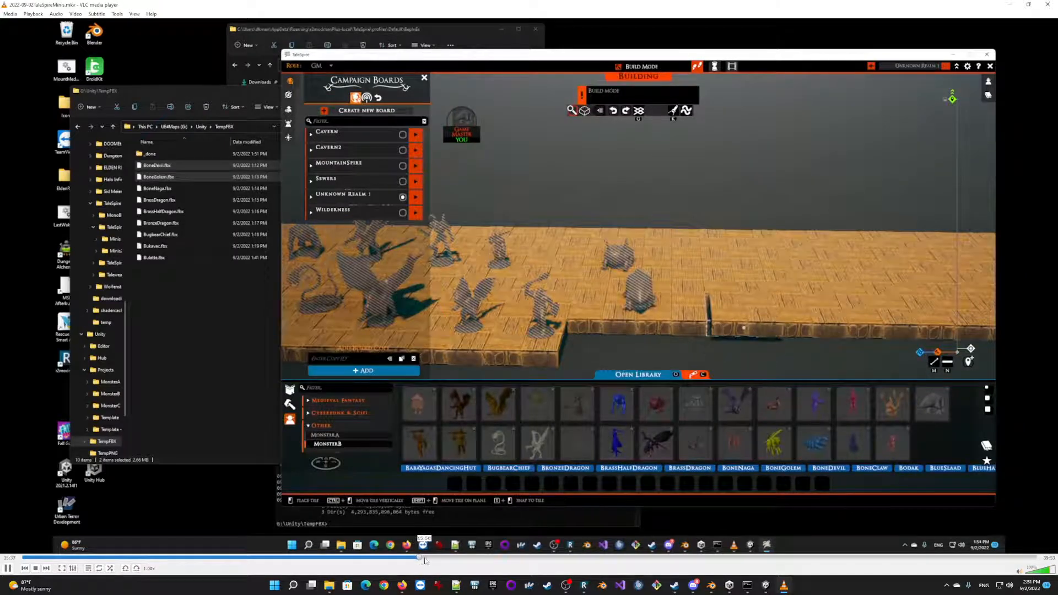
{"action": "left_click", "coordinate": [423, 558]}
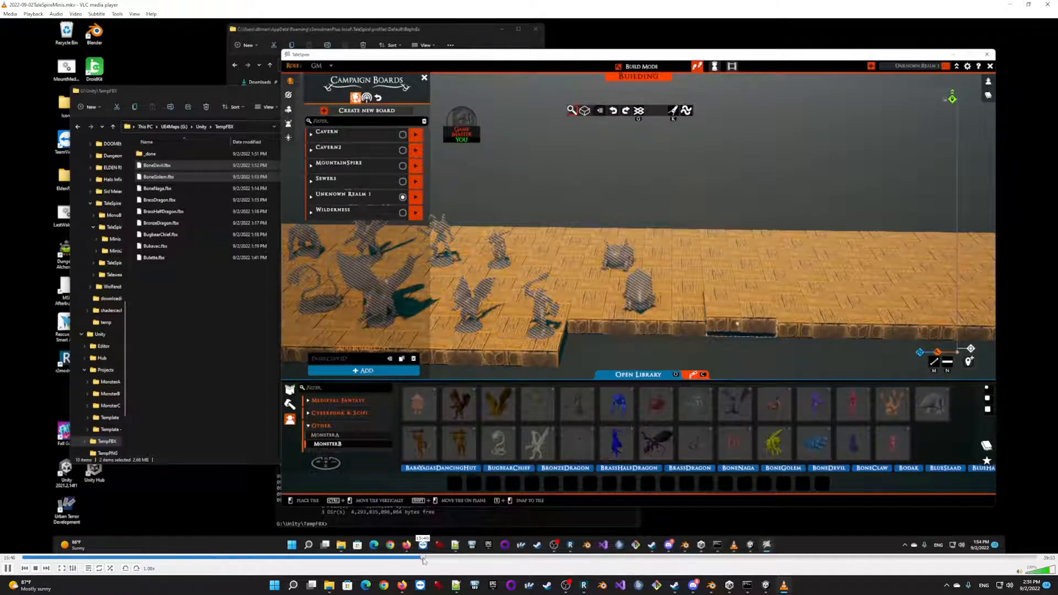
{"action": "left_click", "coordinate": [424, 558]}
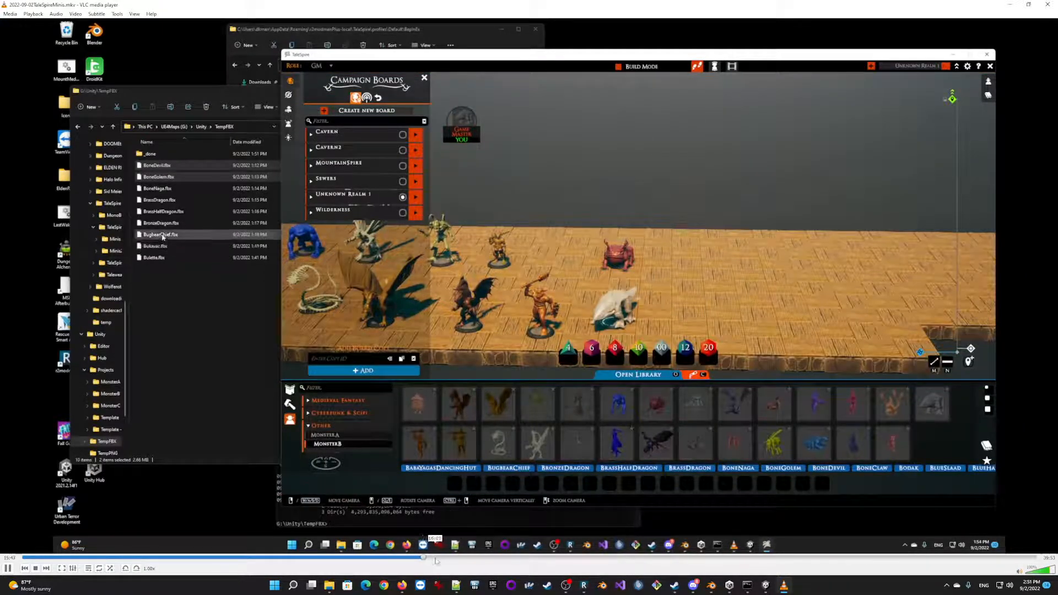
{"action": "left_click", "coordinate": [438, 560]}
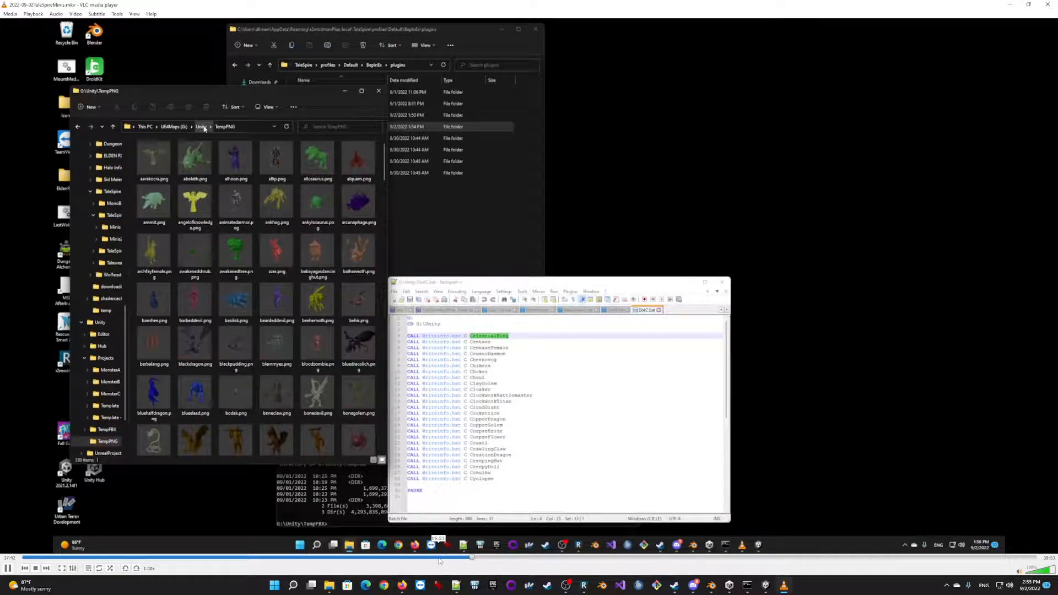
{"action": "left_click", "coordinate": [202, 126]}
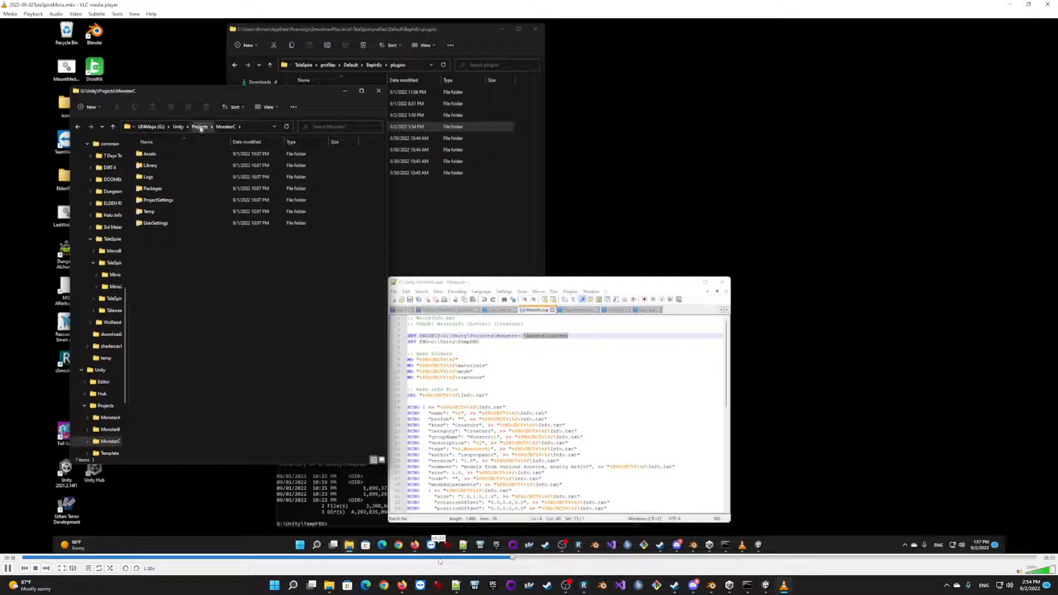
Pause and resume playback where the MonsterC project folder and the WriteInfo batch file are shown.
{"action": "key", "text": "space"}
{"action": "key", "text": "space"}
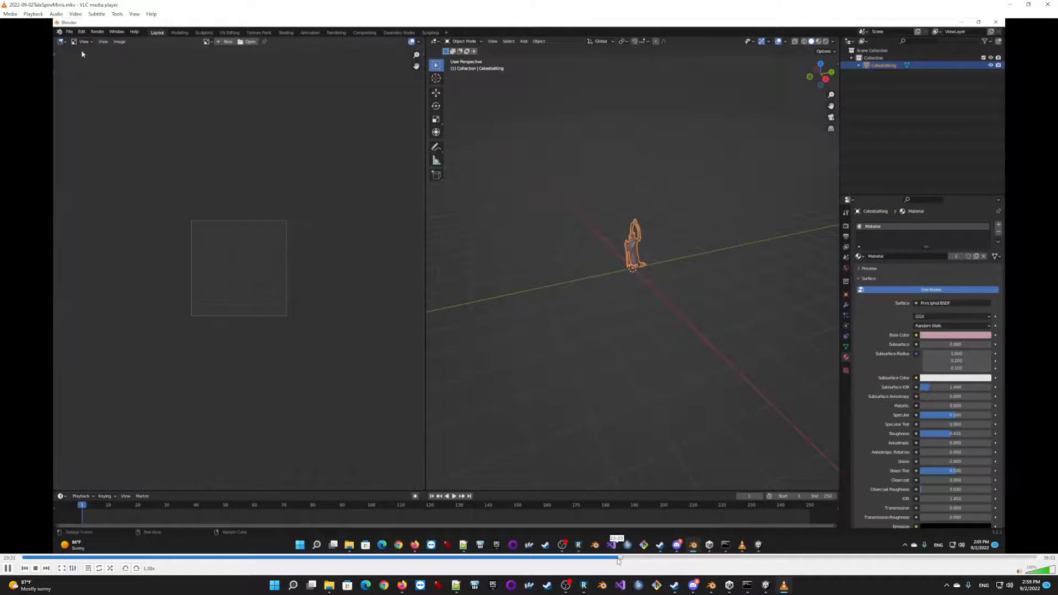
Rewind playback slightly to the CelestialKing model in Blender before the view is split, pausing there and resuming.
{"action": "left_click", "coordinate": [617, 558]}
{"action": "key", "text": "space"}
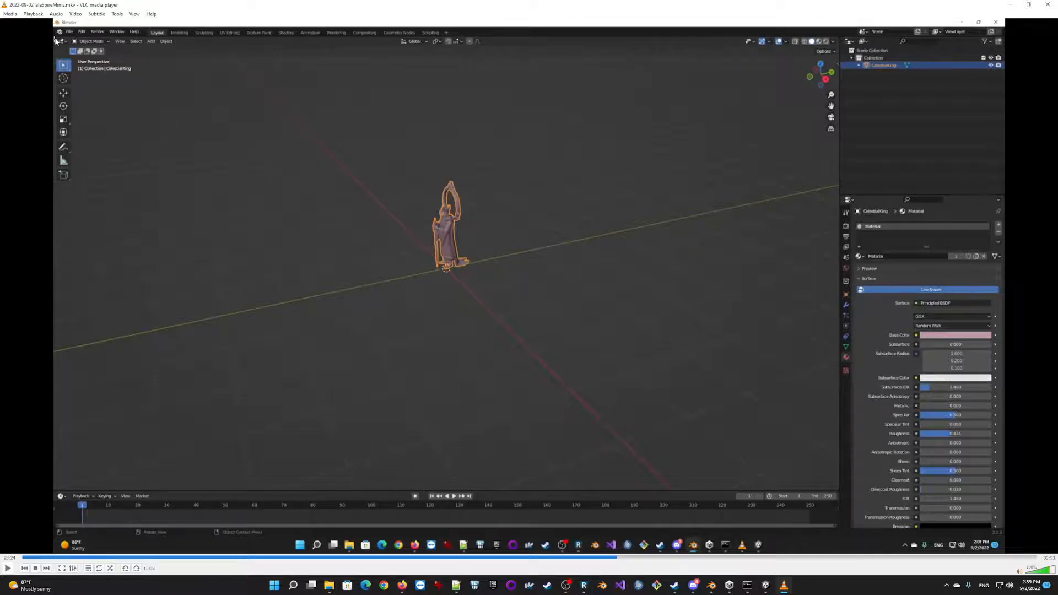
{"action": "key", "text": "space"}
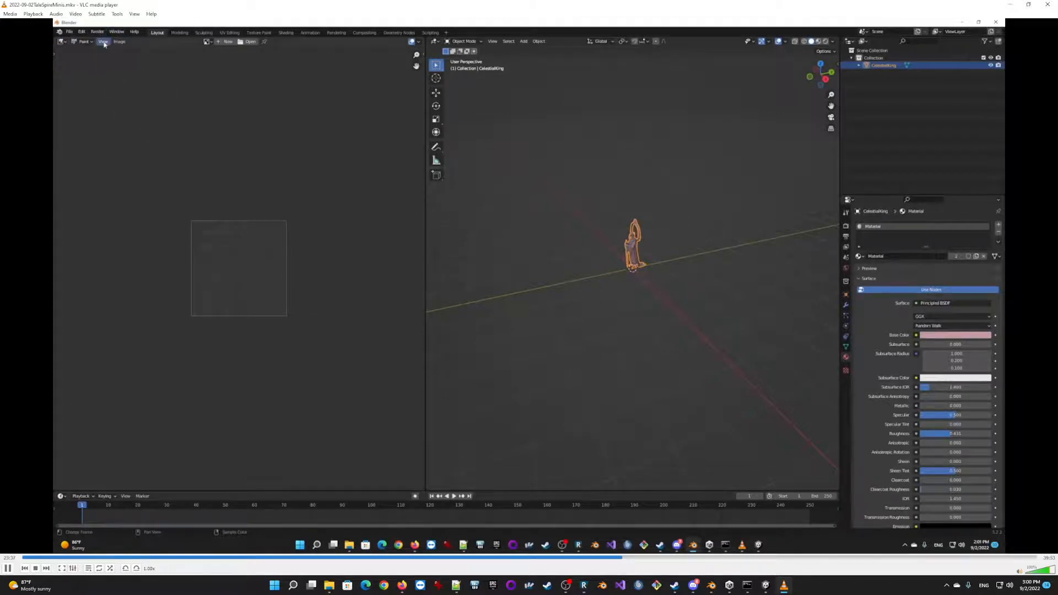
{"action": "left_click", "coordinate": [103, 41]}
{"action": "left_click", "coordinate": [118, 67]}
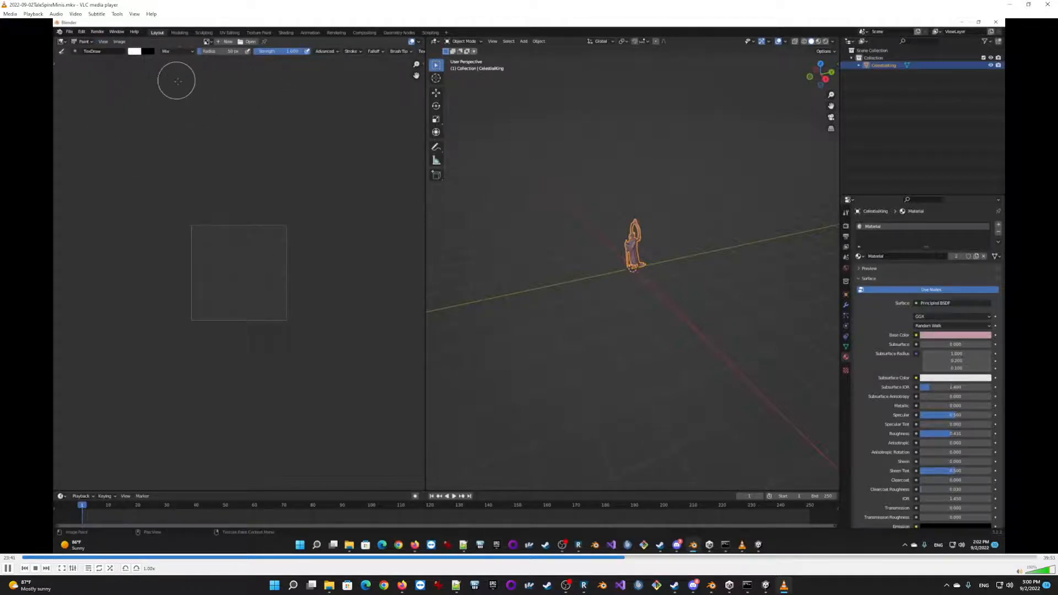
{"action": "left_click", "coordinate": [206, 42]}
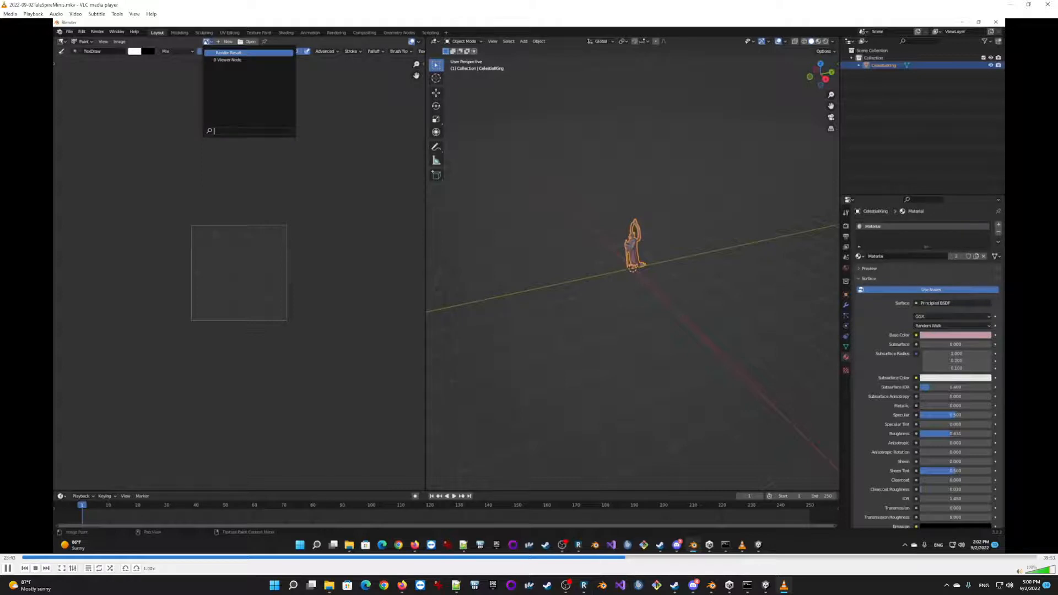
{"action": "left_click", "coordinate": [226, 42]}
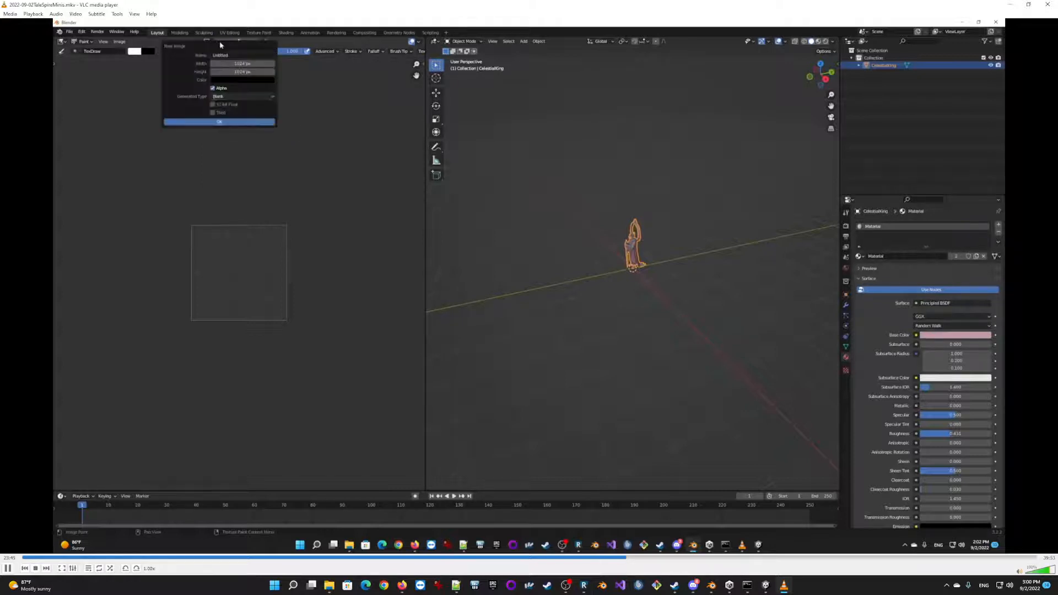
{"action": "left_click", "coordinate": [226, 54]}
{"action": "key", "text": "BackSpace"}
{"action": "key", "text": "Return"}
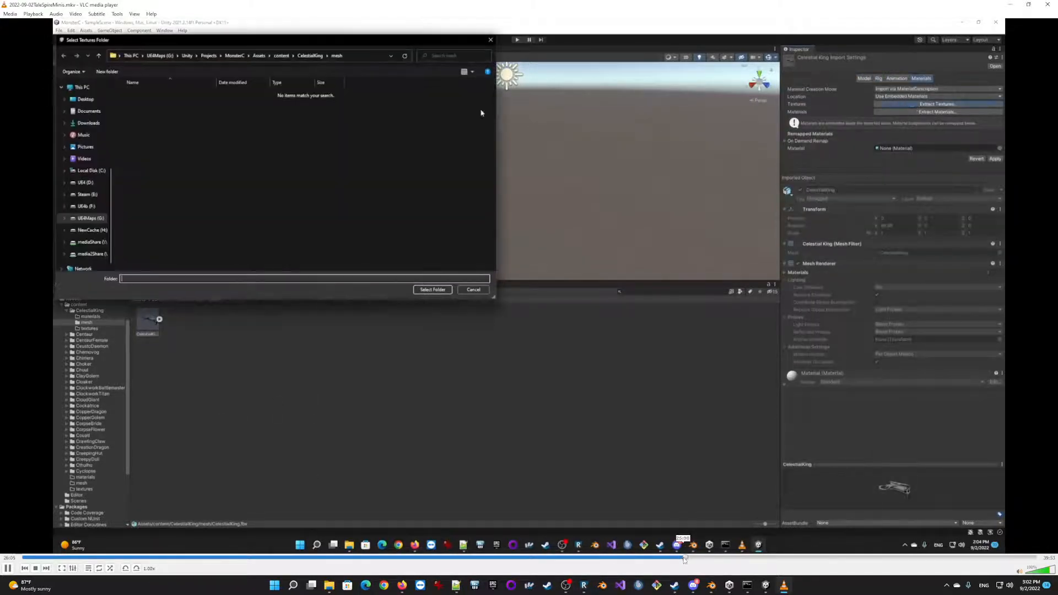
Rewind playback slightly to the CelestialKing model import settings in Unity.
{"action": "left_click", "coordinate": [685, 558]}
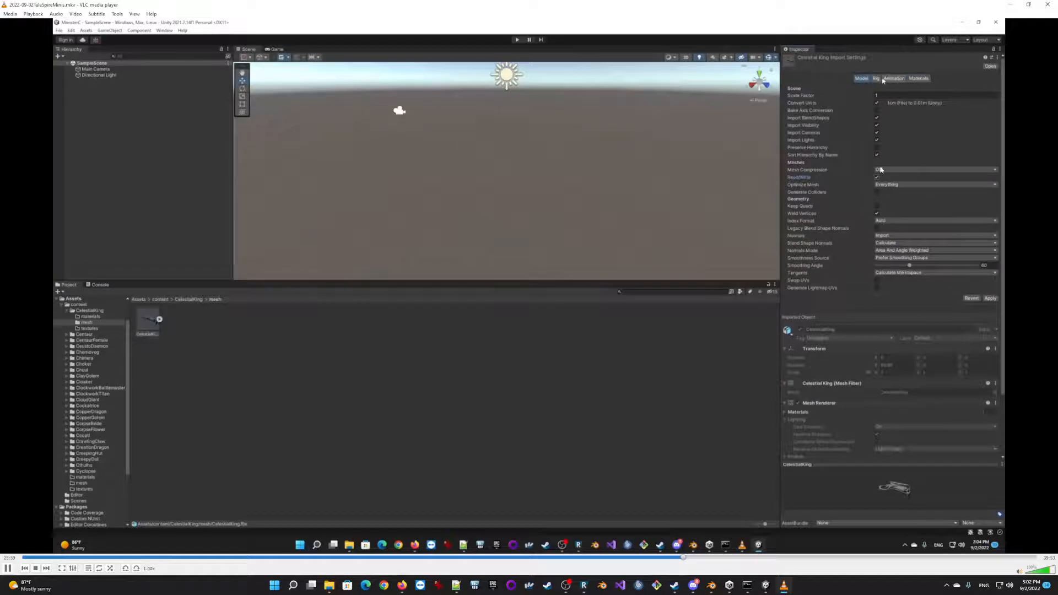
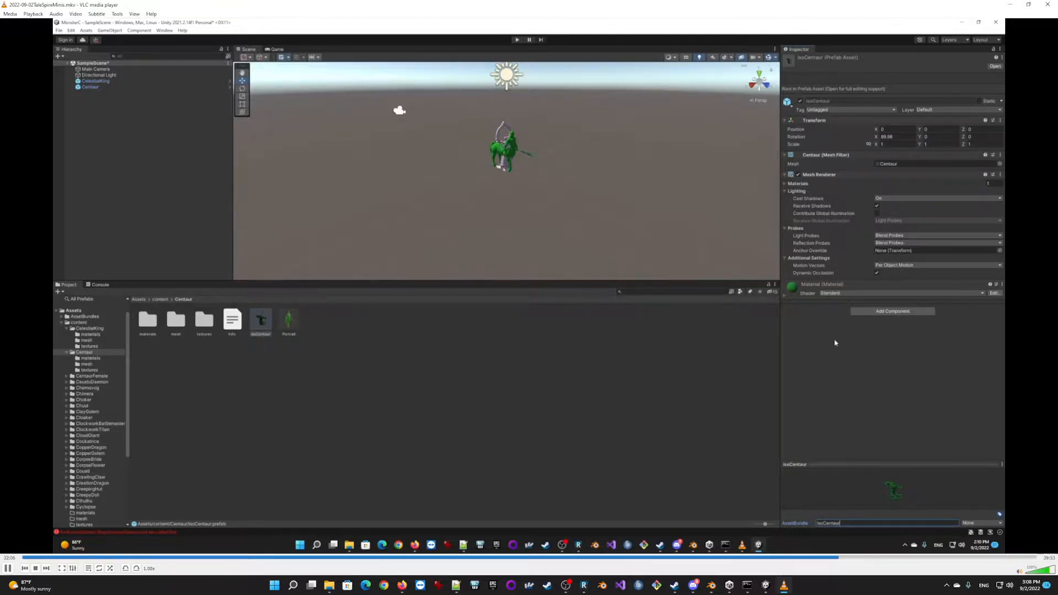
{"action": "left_click", "coordinate": [288, 321]}
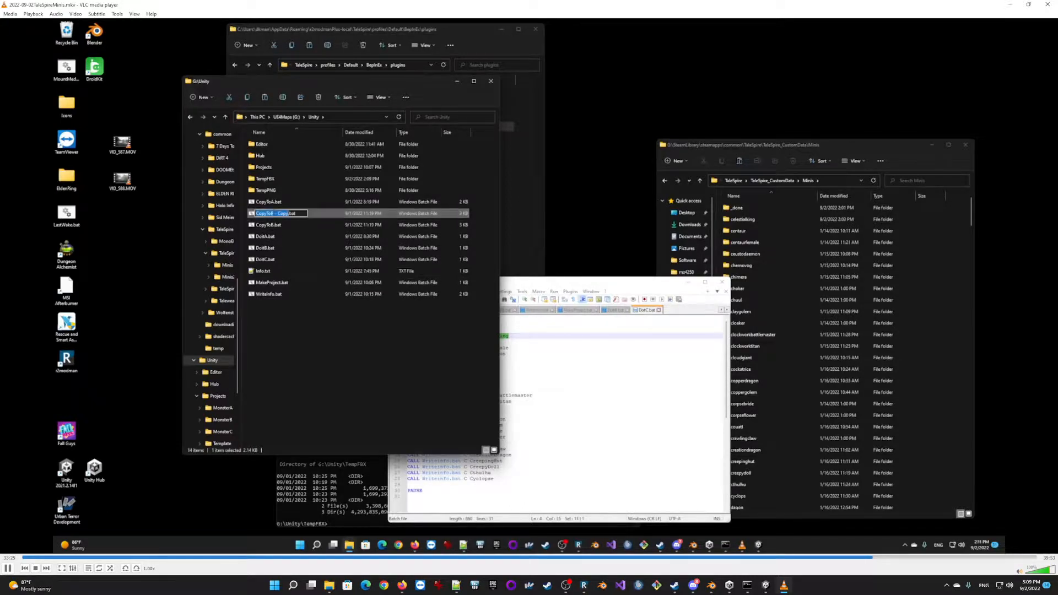
{"action": "type", "text": "C"}
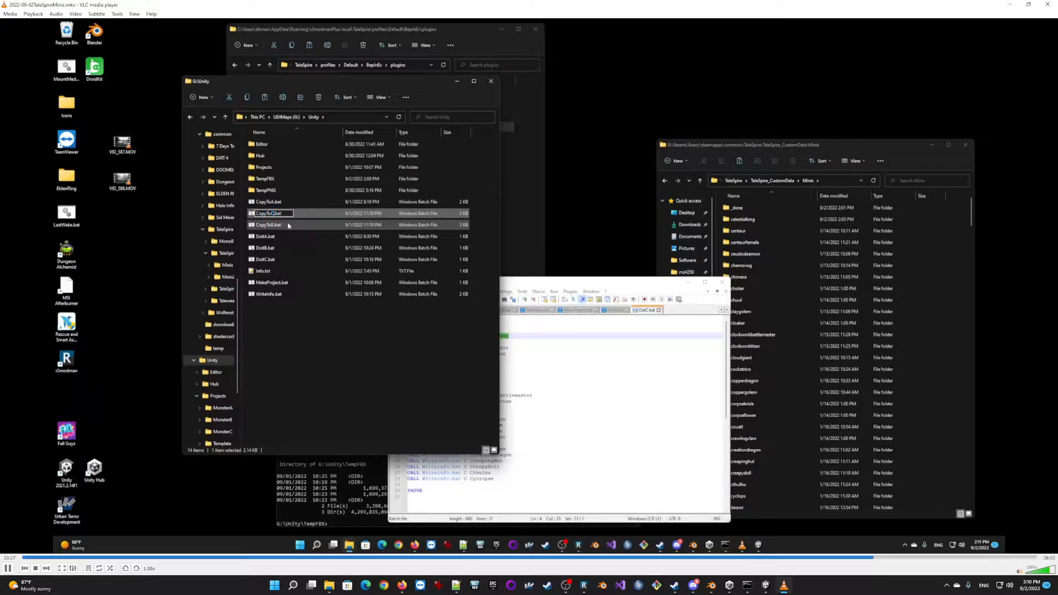
{"action": "key", "text": "Return"}
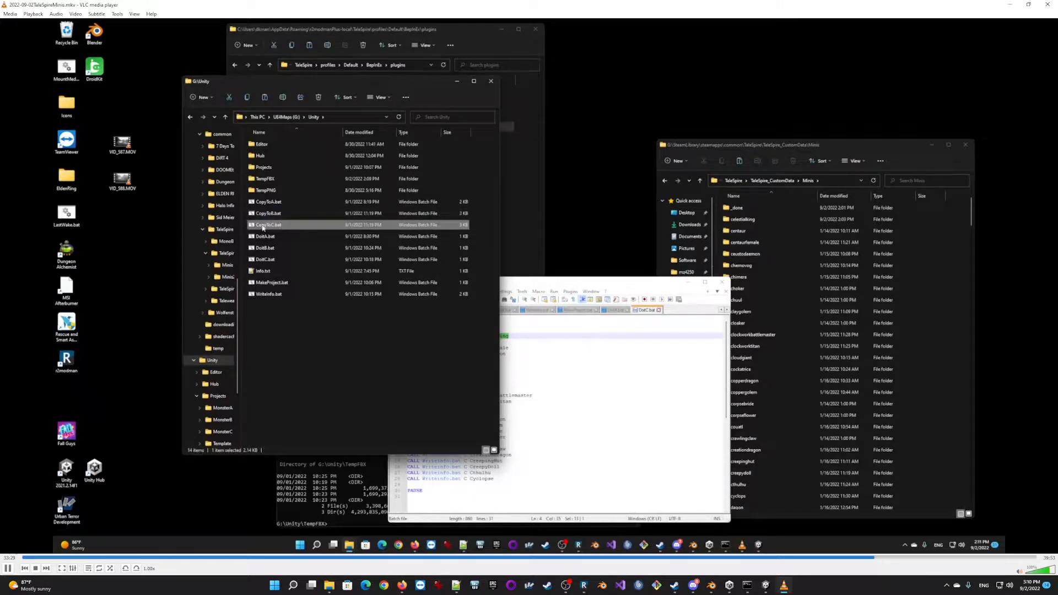
{"action": "right_click", "coordinate": [263, 228]}
{"action": "left_click", "coordinate": [331, 350]}
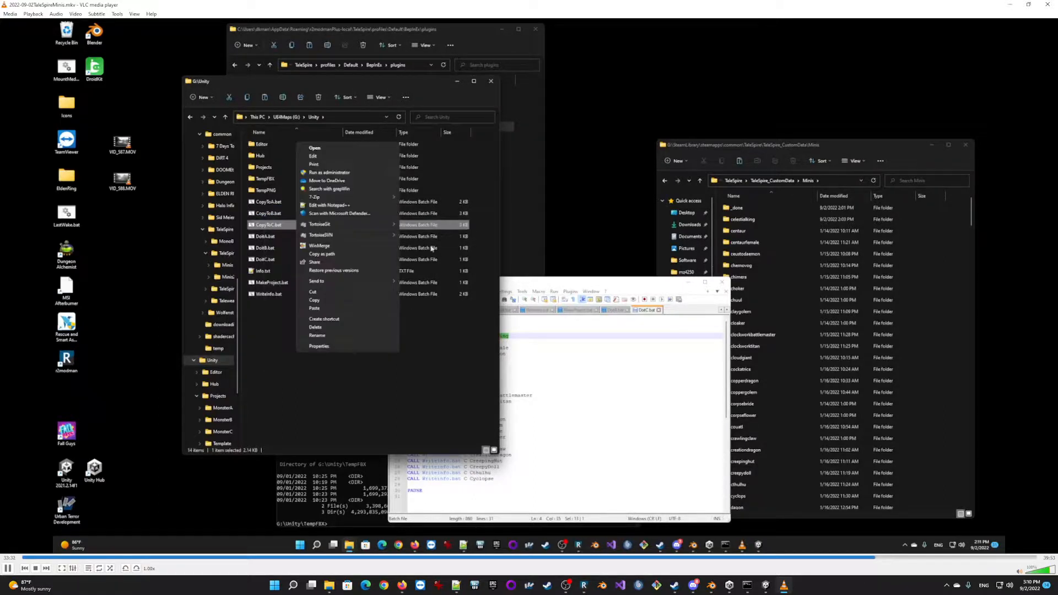
{"action": "left_click", "coordinate": [344, 205]}
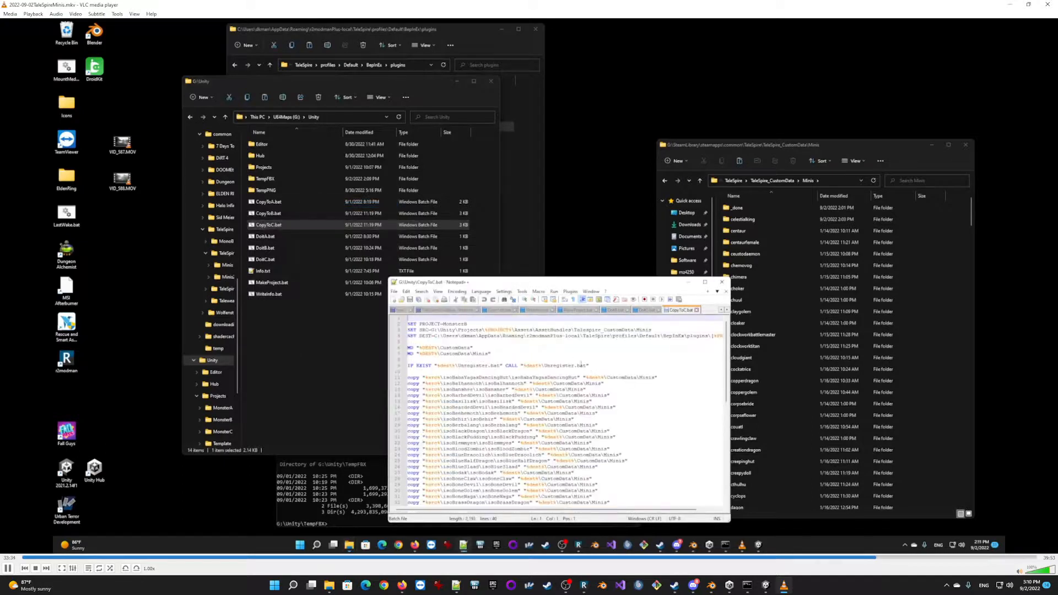
{"action": "left_click_drag", "start_coordinate": [464, 324], "coordinate": [469, 323]}
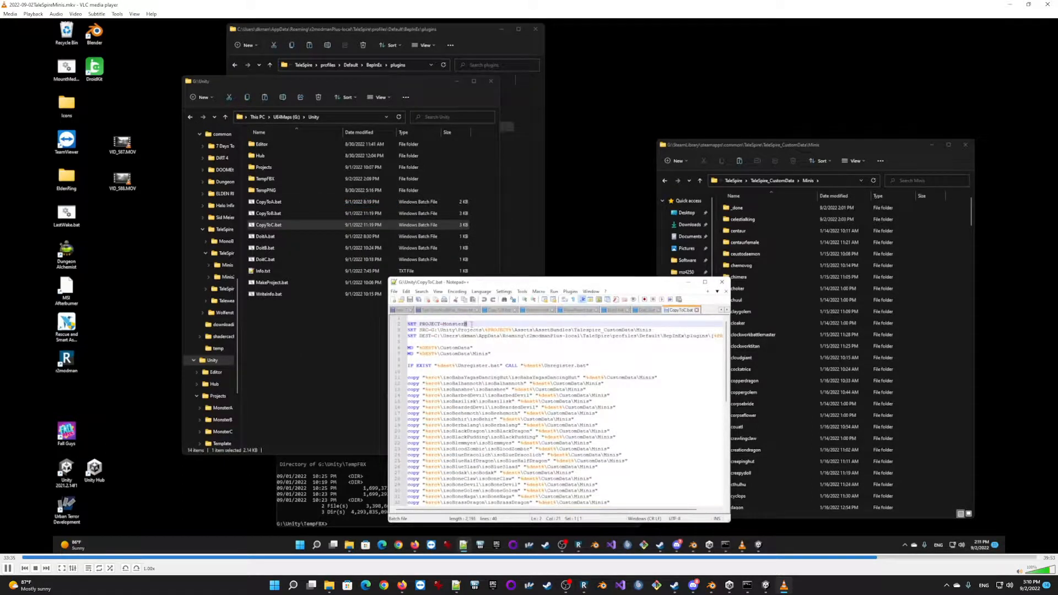
{"action": "type", "text": "C"}
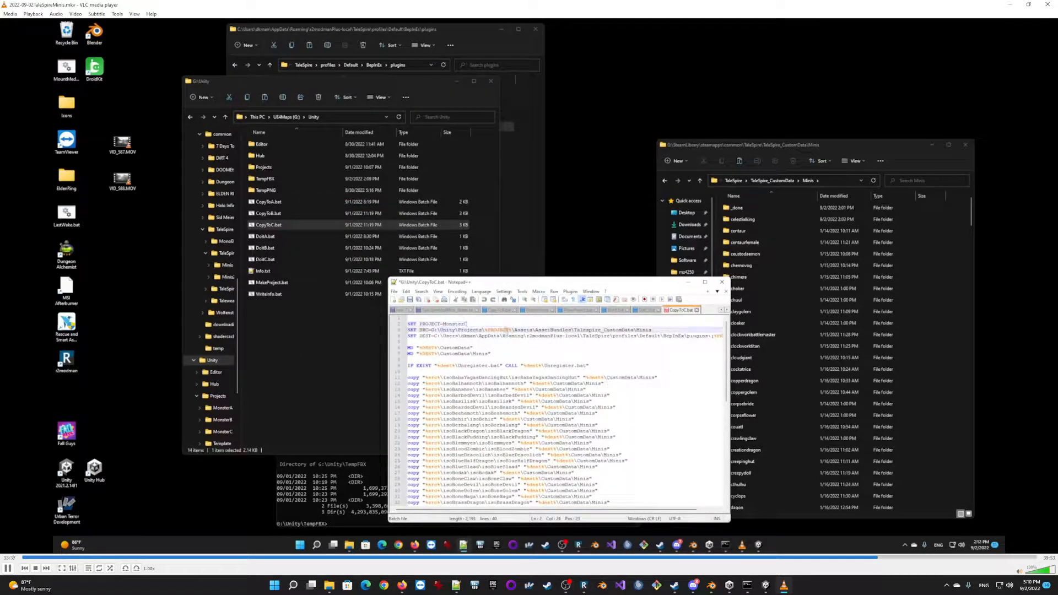
{"action": "left_click", "coordinate": [717, 336]}
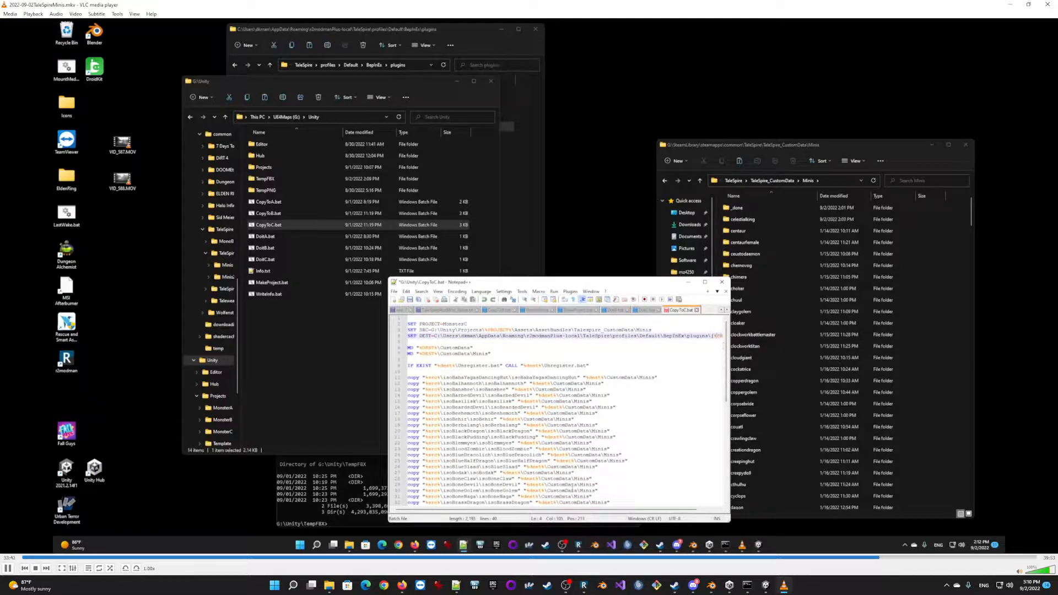
{"action": "left_click_drag", "start_coordinate": [540, 511], "coordinate": [553, 514]}
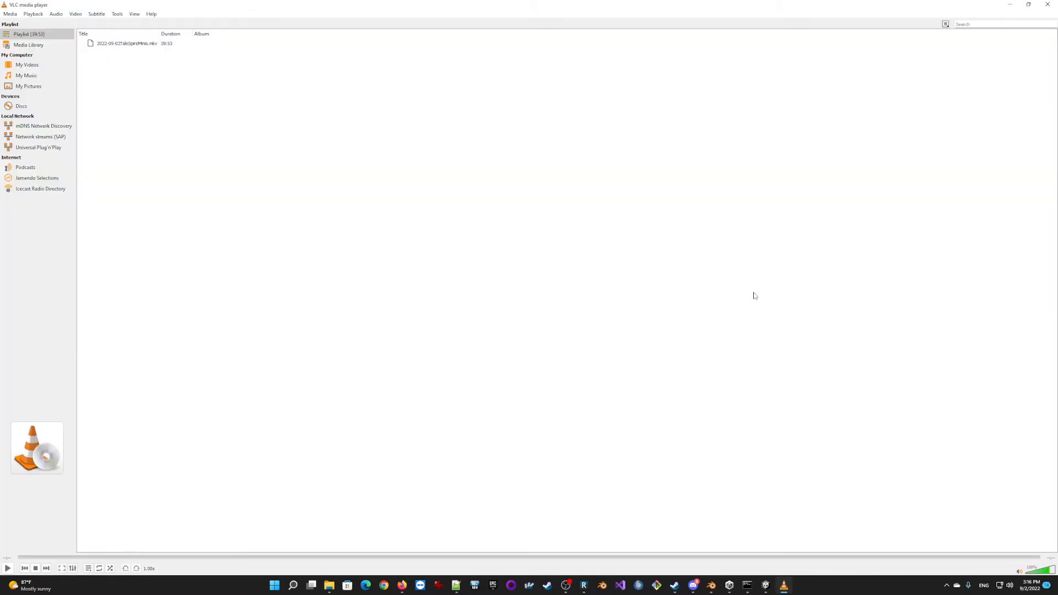
Minimize the finished video player and open the TempPNG folder inside G:\Unity.
{"action": "left_click", "coordinate": [1011, 6]}
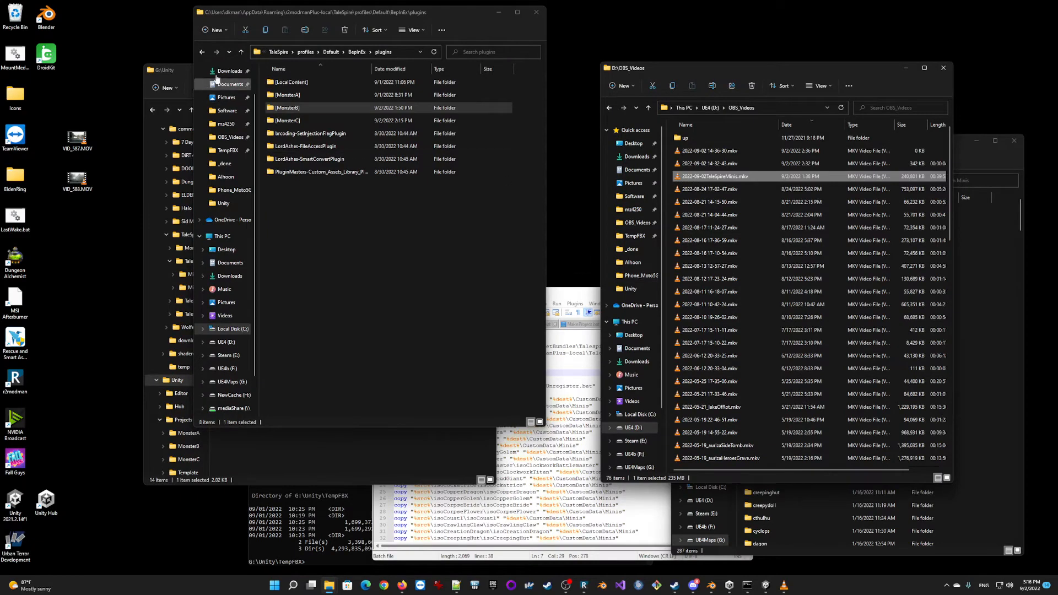
{"action": "left_click", "coordinate": [184, 64]}
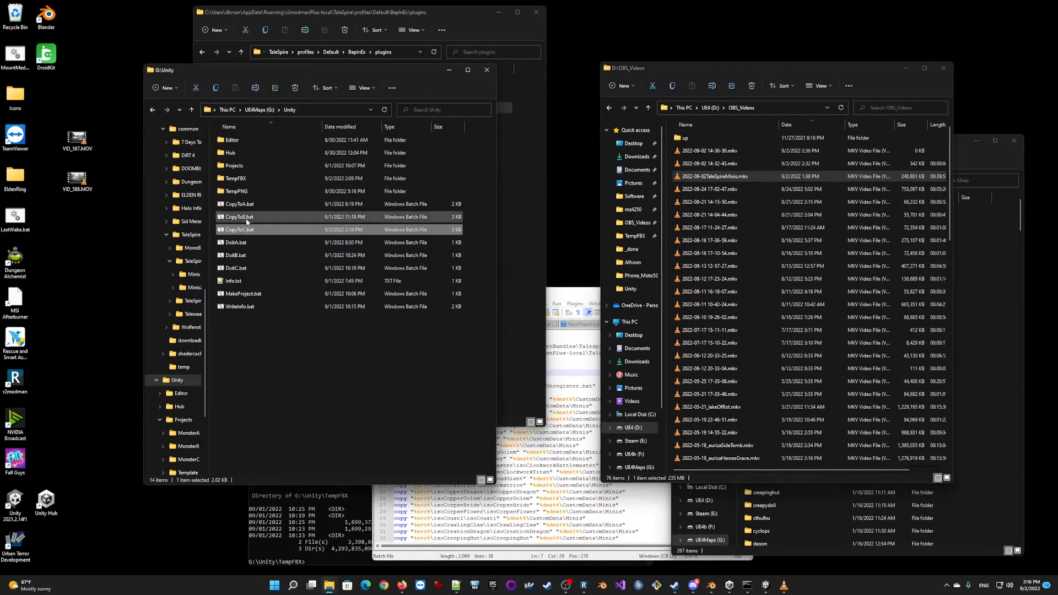
{"action": "left_click", "coordinate": [258, 110]}
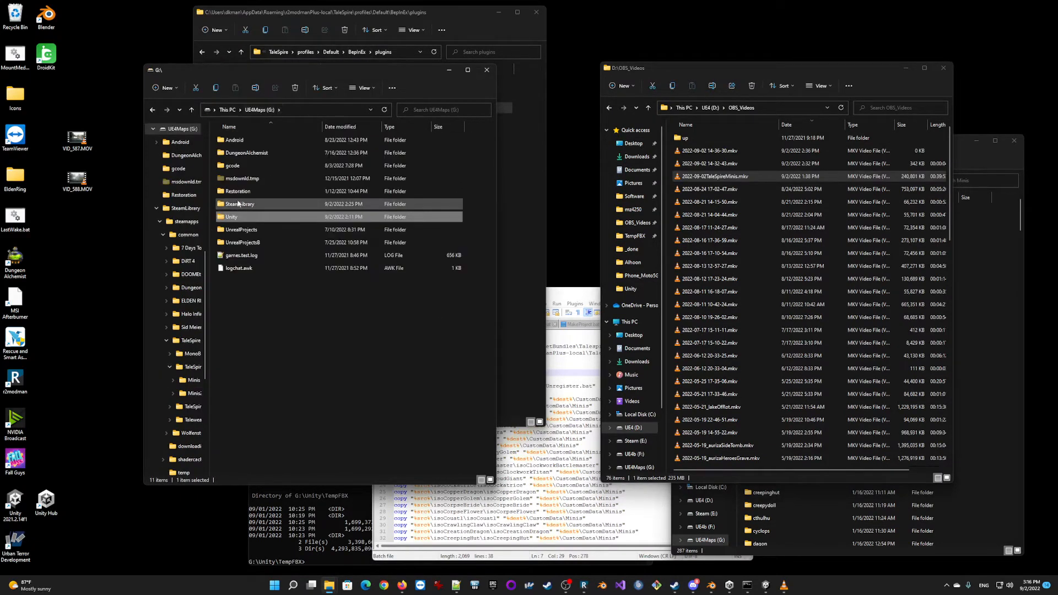
{"action": "double_click", "coordinate": [247, 218]}
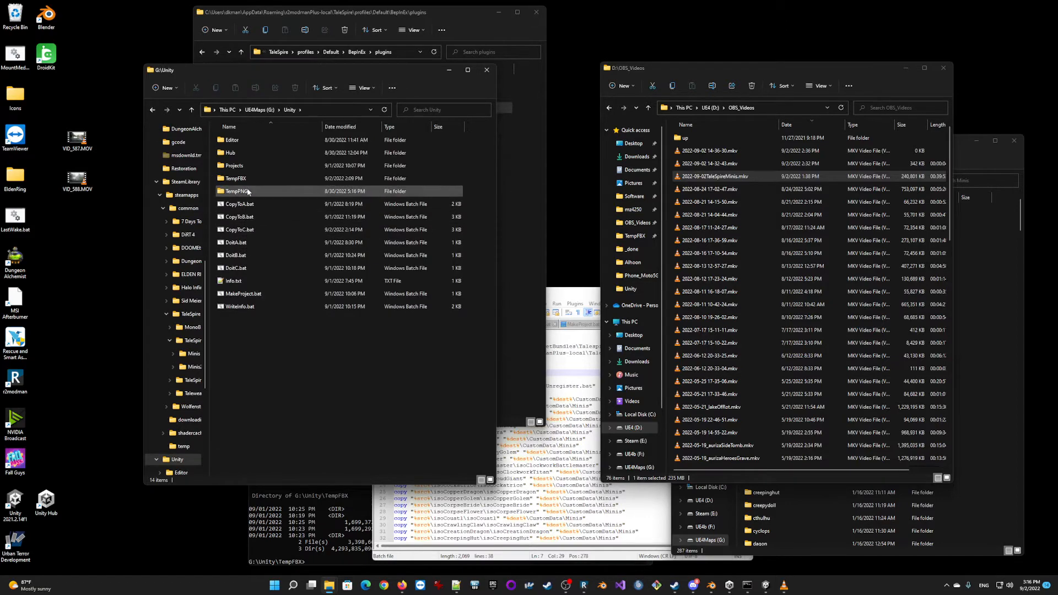
{"action": "double_click", "coordinate": [247, 189]}
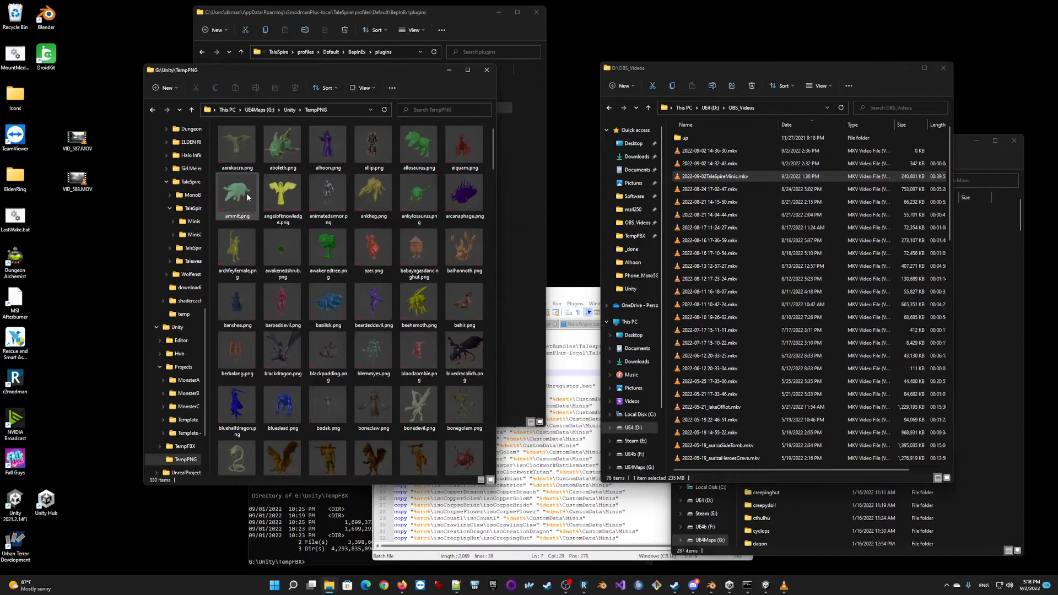
View the angelofknowledge.png and azer.png portraits enlarged one after the other, closing each image.
{"action": "double_click", "coordinate": [276, 196]}
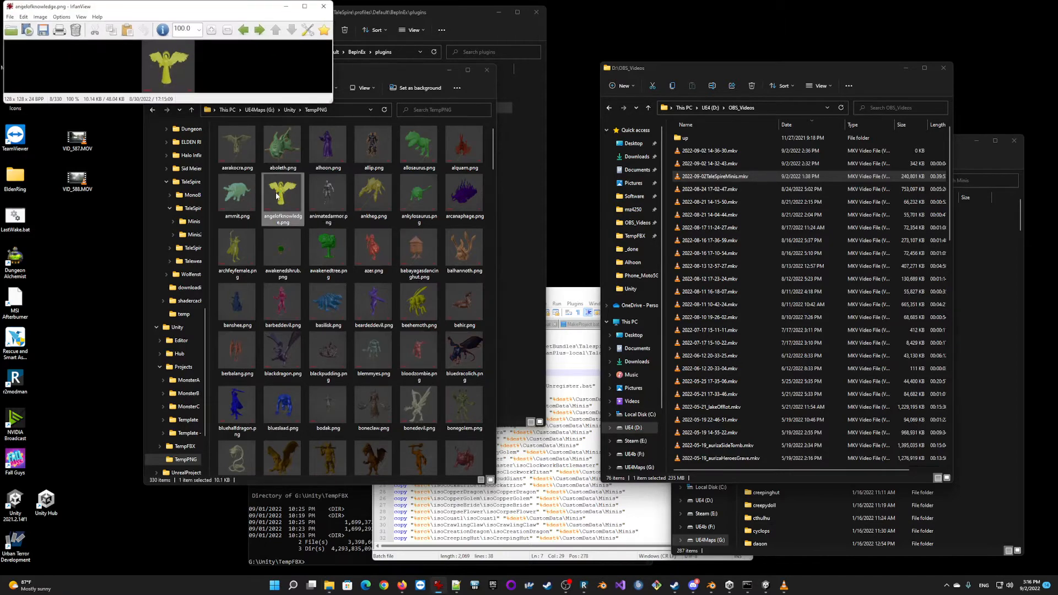
{"action": "scroll", "coordinate": [169, 76], "scroll_direction": "up", "scroll_amount": 14, "text": "ctrl"}
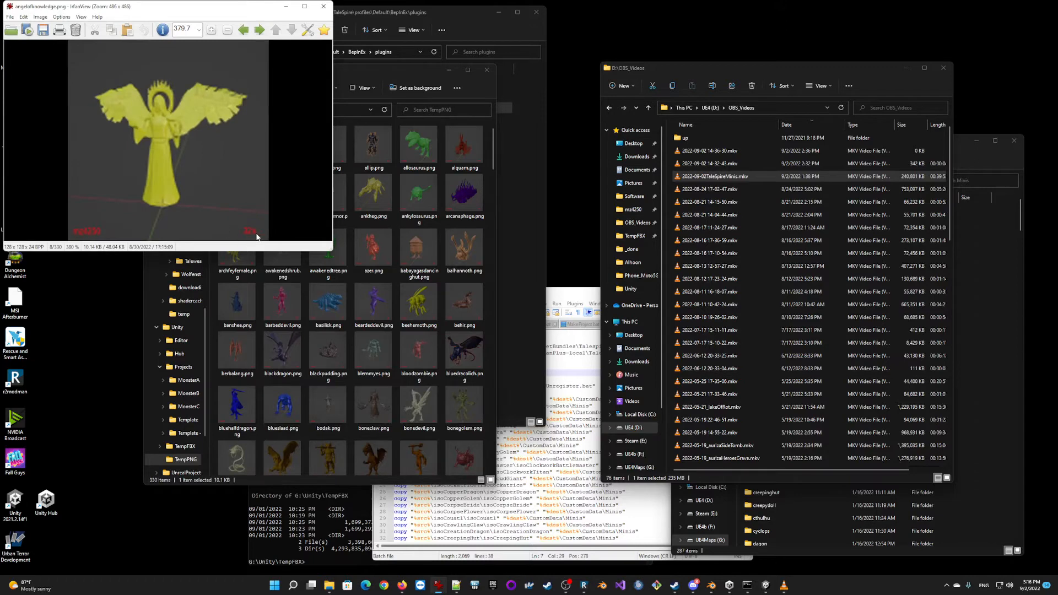
{"action": "left_click", "coordinate": [323, 6]}
{"action": "left_click", "coordinate": [373, 251]}
{"action": "double_click", "coordinate": [372, 251]}
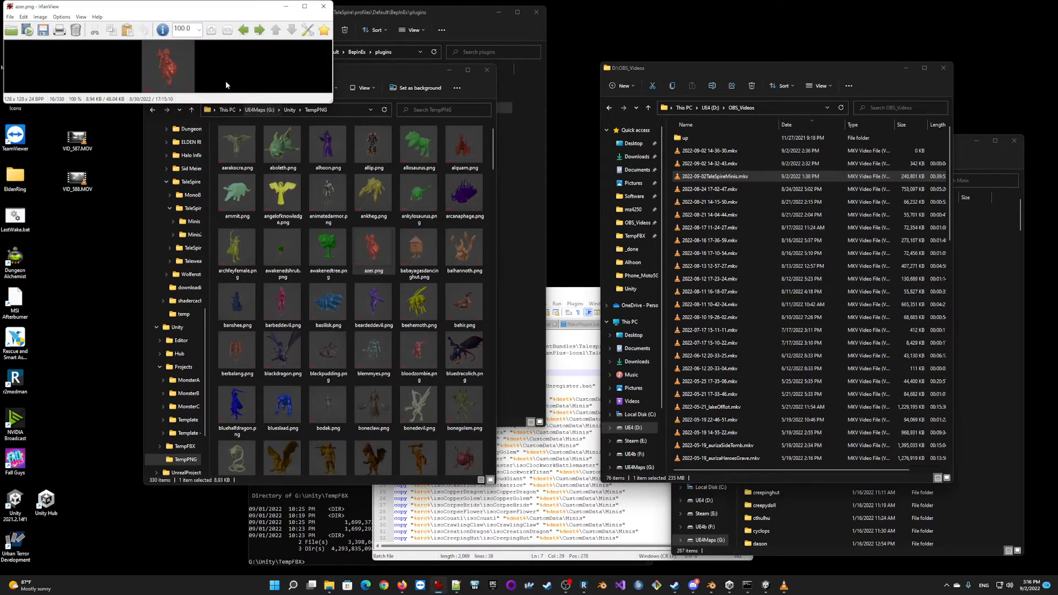
{"action": "scroll", "coordinate": [226, 80], "scroll_direction": "up", "scroll_amount": 14, "text": "ctrl"}
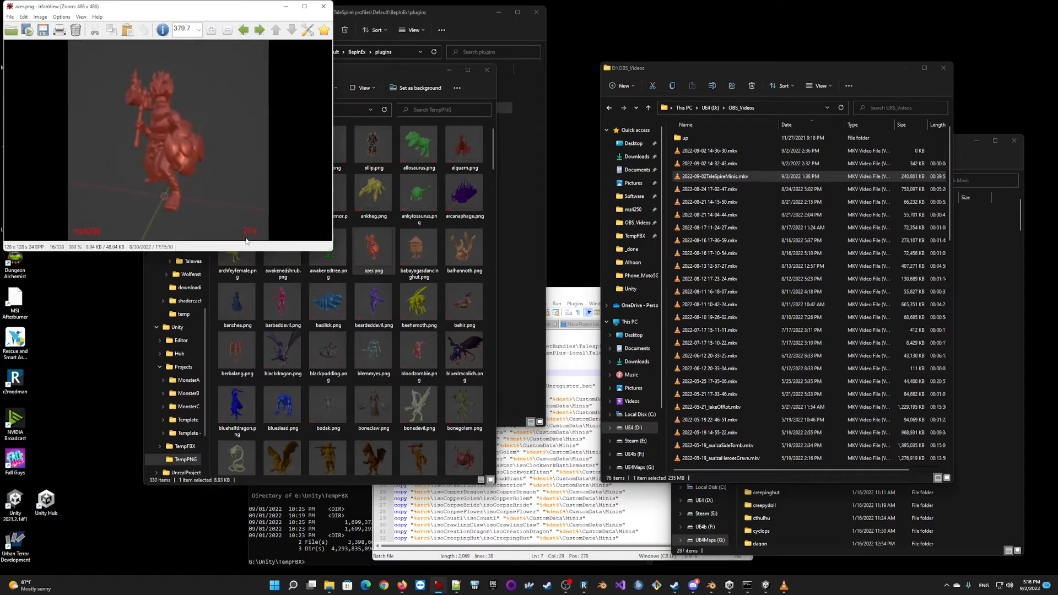
{"action": "left_click", "coordinate": [324, 6]}
View the babayagasdancinghut.png portrait enlarged, close it, and look through the other portrait thumbnails in TempPNG.
{"action": "double_click", "coordinate": [418, 252]}
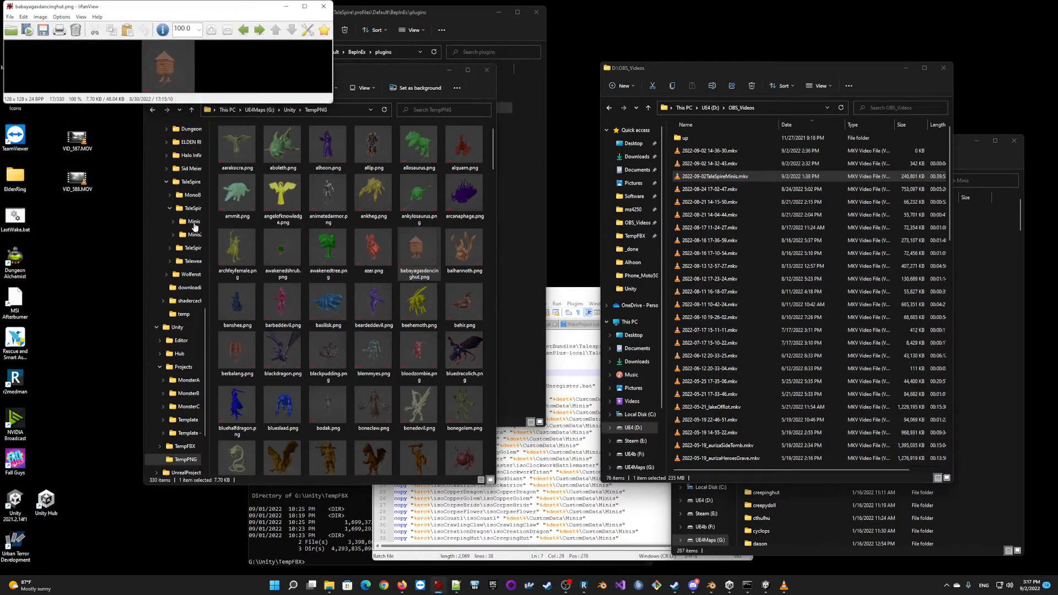
{"action": "scroll", "coordinate": [175, 75], "scroll_direction": "up", "scroll_amount": 15, "text": "ctrl"}
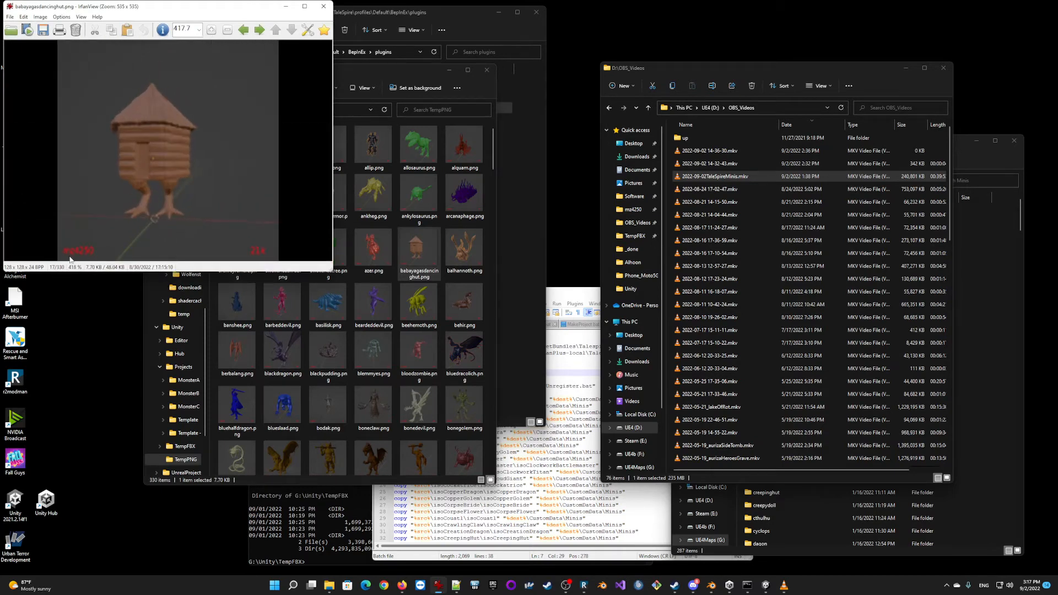
{"action": "left_click", "coordinate": [324, 6]}
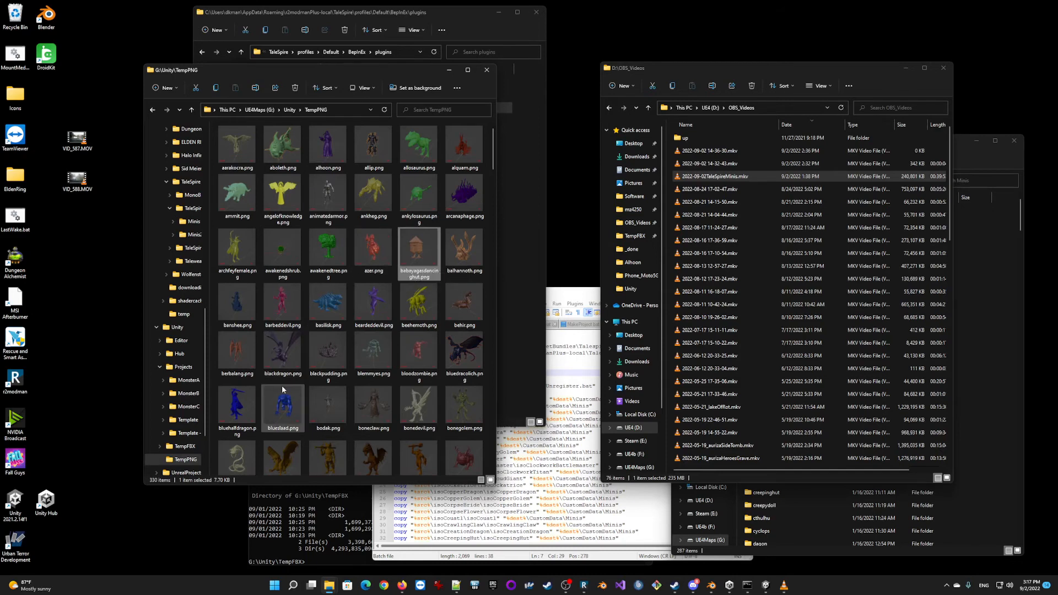
{"action": "scroll", "coordinate": [300, 352], "scroll_direction": "down", "scroll_amount": 10}
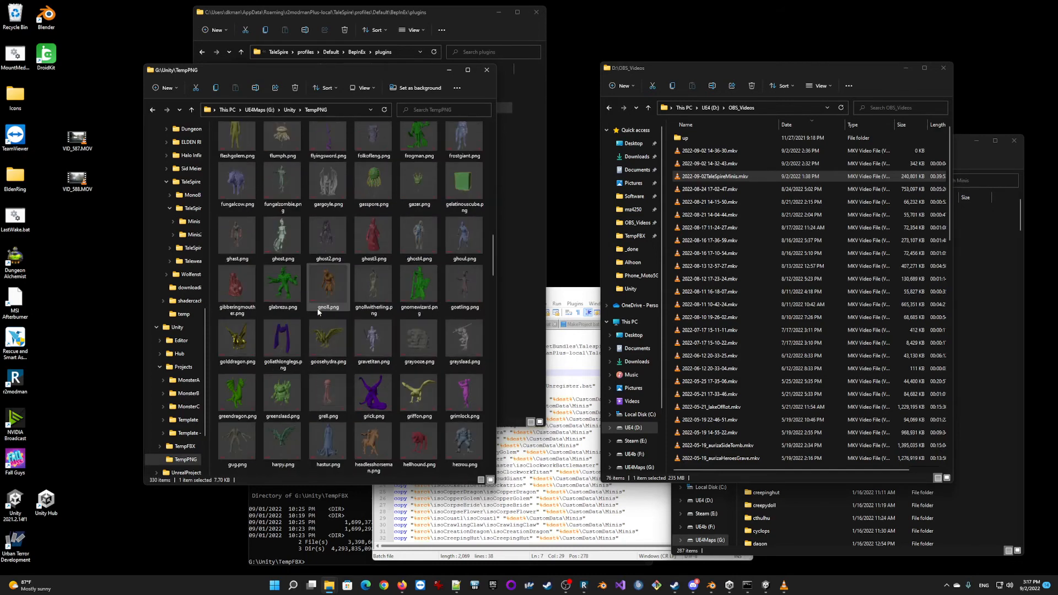
{"action": "scroll", "coordinate": [296, 265], "scroll_direction": "up", "scroll_amount": 10}
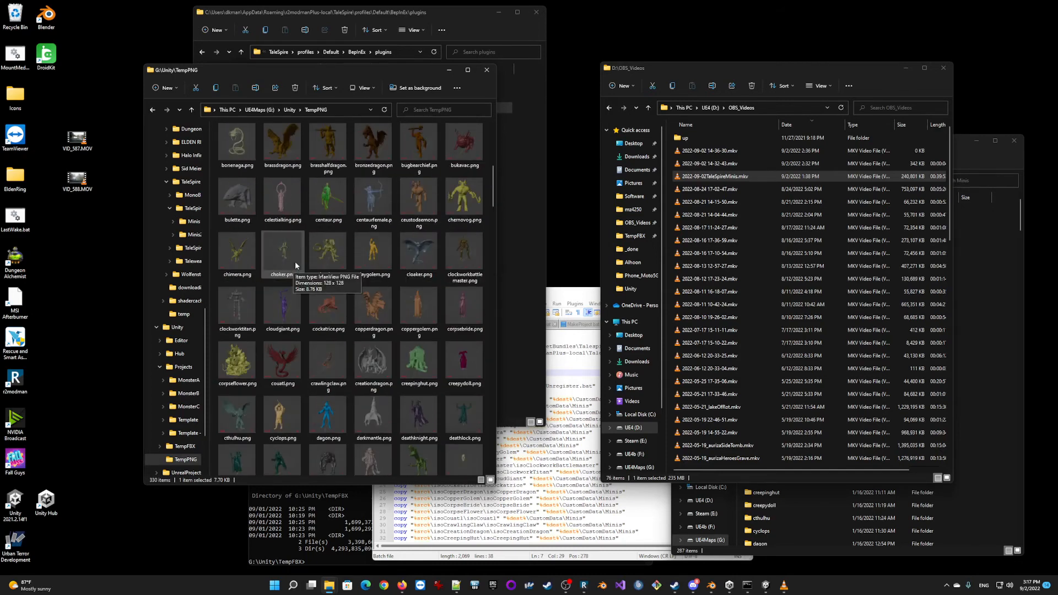
{"action": "scroll", "coordinate": [296, 261], "scroll_direction": "up", "scroll_amount": 5}
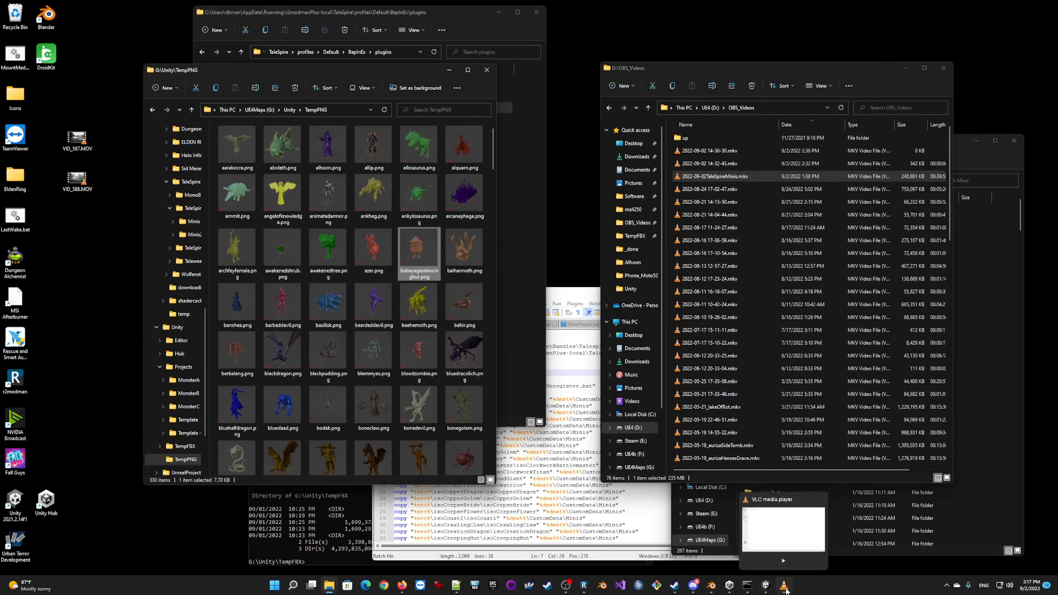
{"action": "left_click", "coordinate": [784, 589]}
{"action": "left_click", "coordinate": [785, 588]}
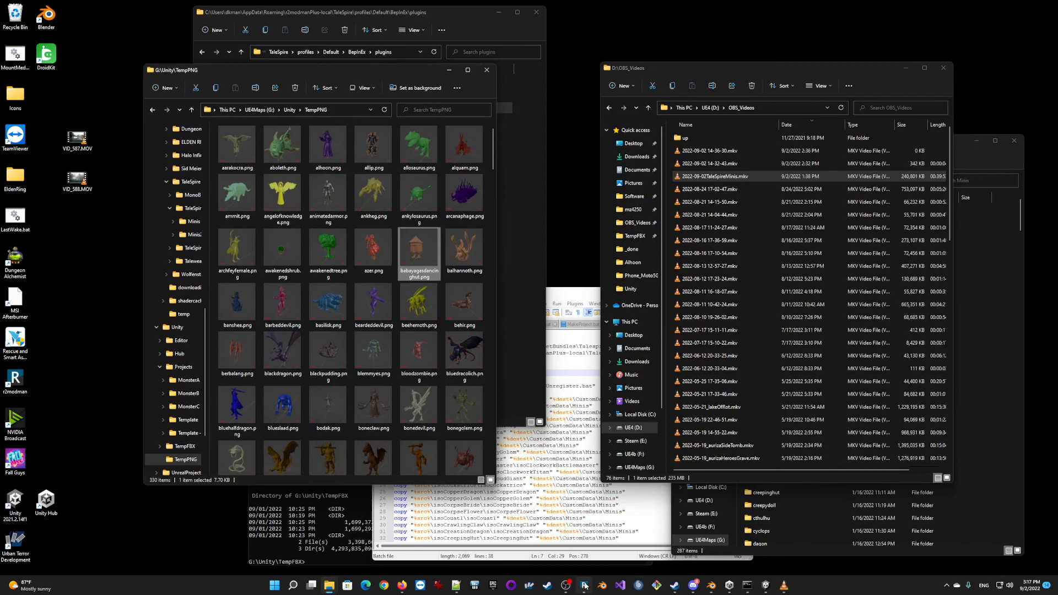